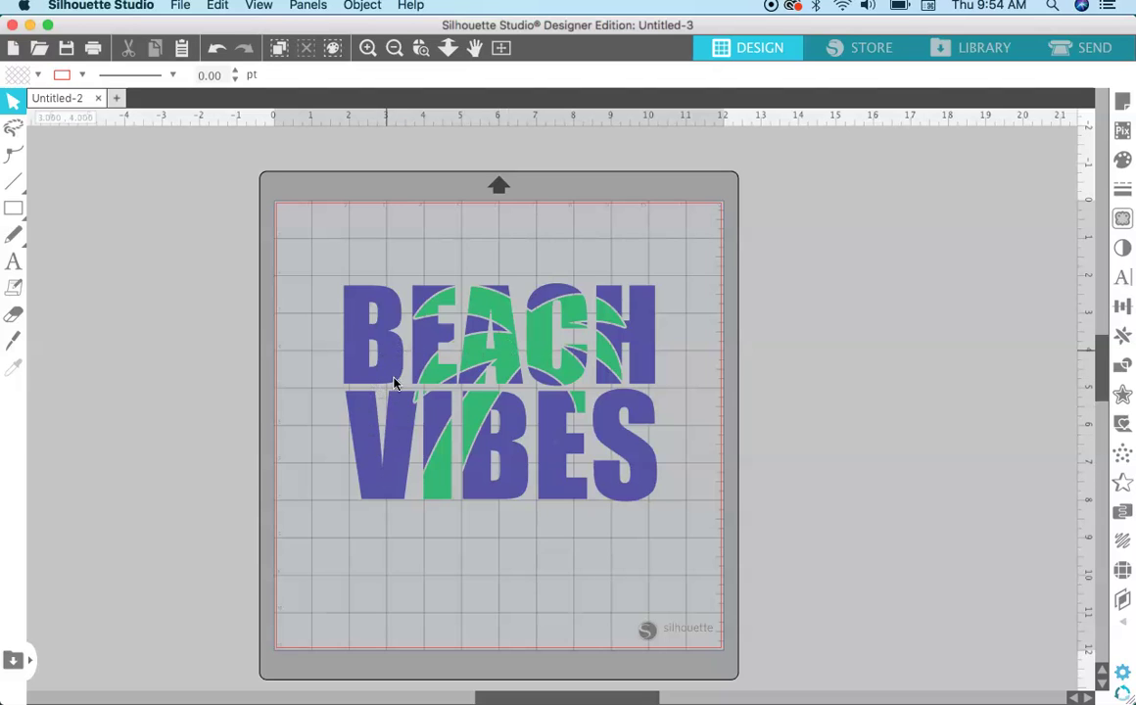
# - Shift the purple BEACH VIBES lettering 1 inch sideways off the green palm tree and return it to its original position
pyautogui.click(510, 440)
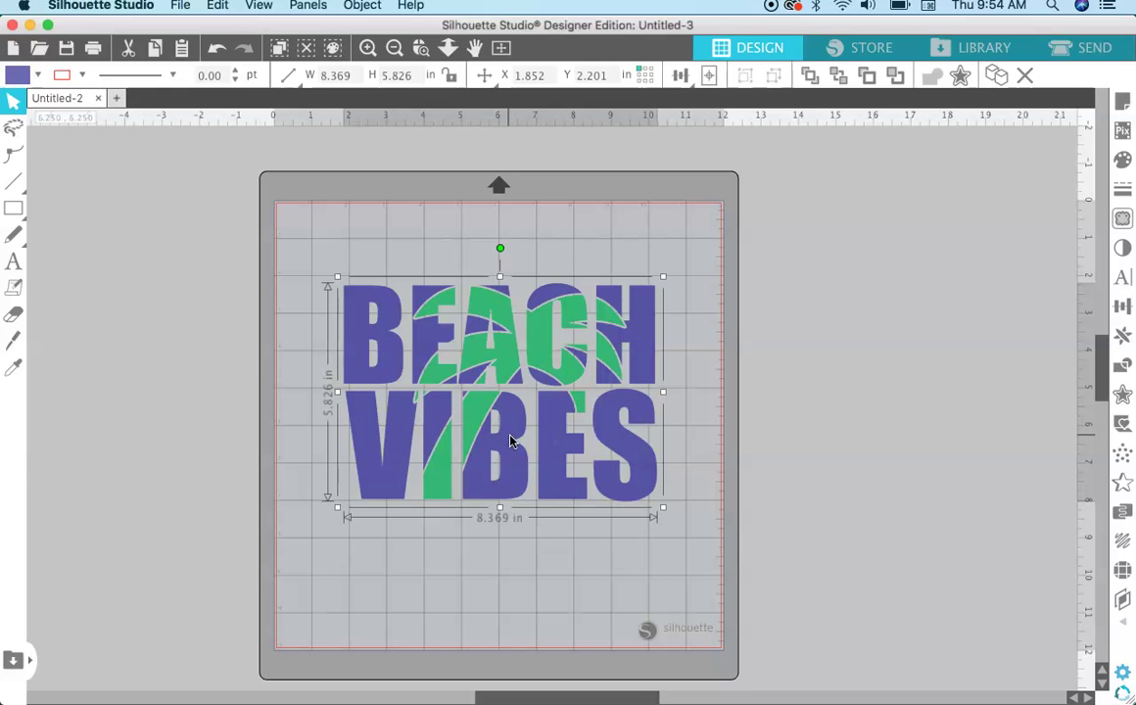
pyautogui.press('Left')
pyautogui.press('Left')
pyautogui.press('Left')
pyautogui.press('Left')
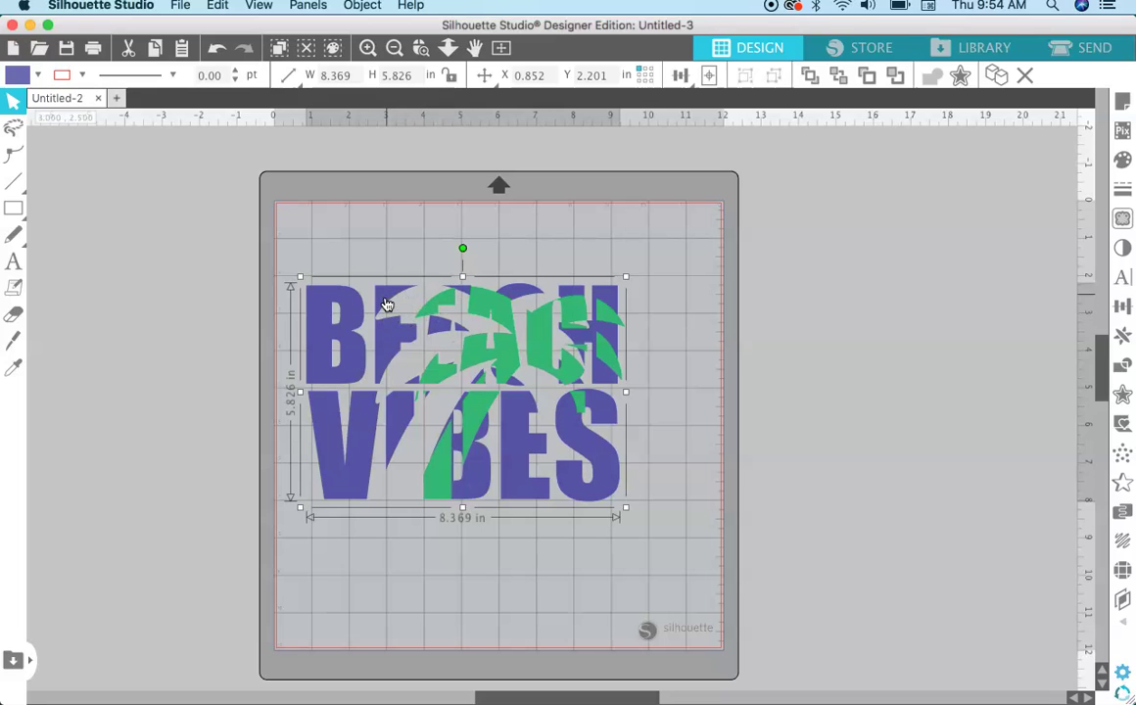
pyautogui.press('Right')
pyautogui.press('Right')
pyautogui.press('Right')
pyautogui.press('Right')
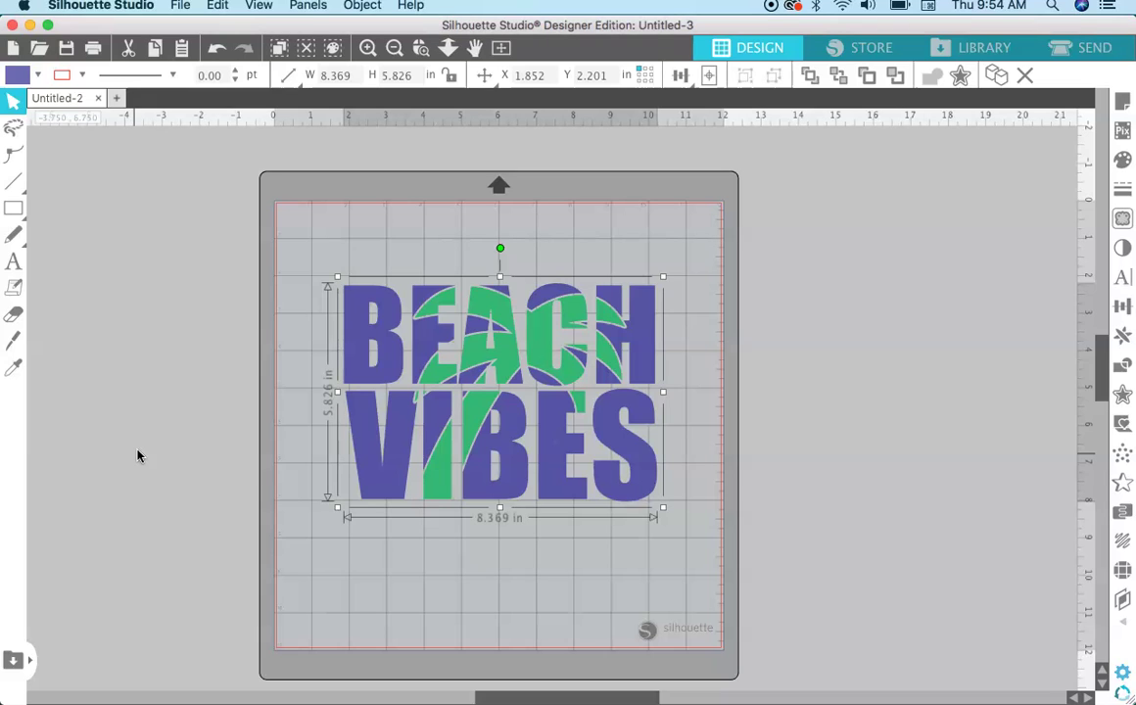
# - Create a new blank document, dismiss its page setup options, and start a text object in the upper part of the mat
pyautogui.click(119, 101)
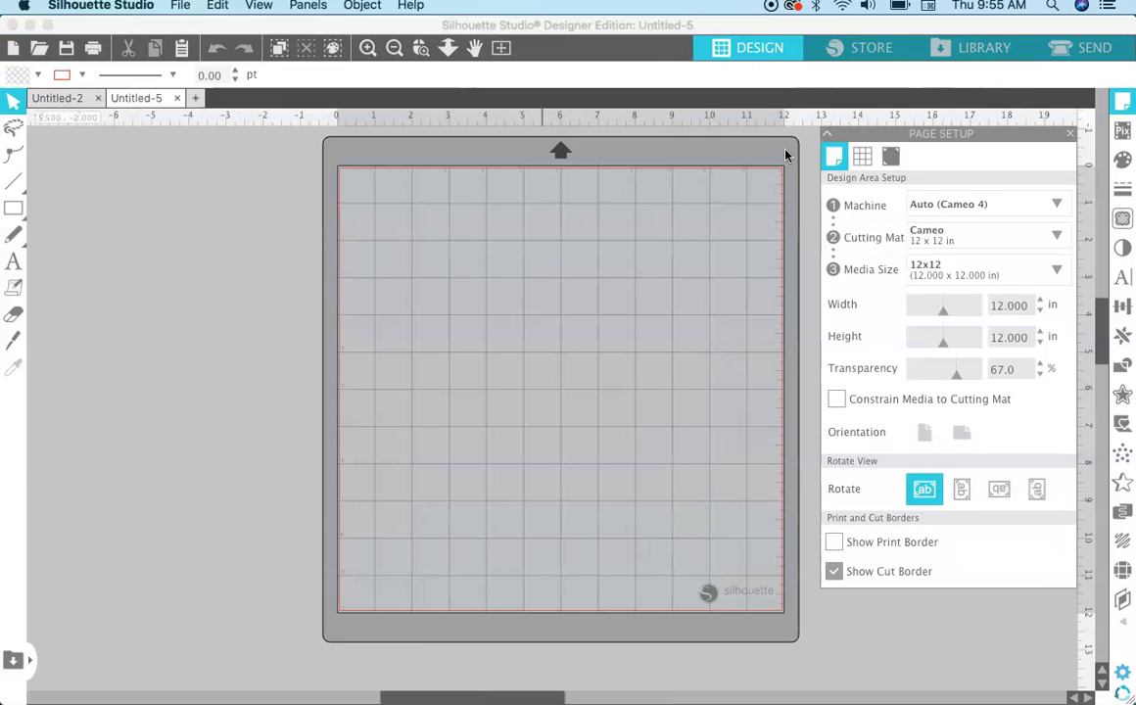
pyautogui.click(1071, 135)
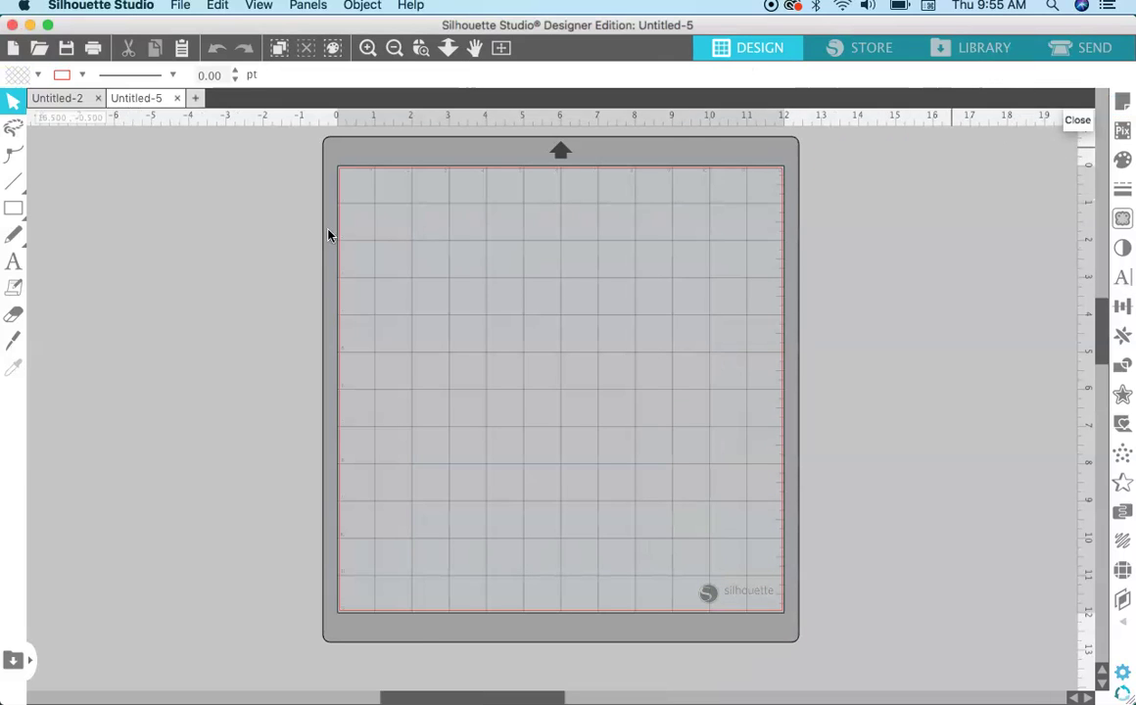
pyautogui.click(15, 264)
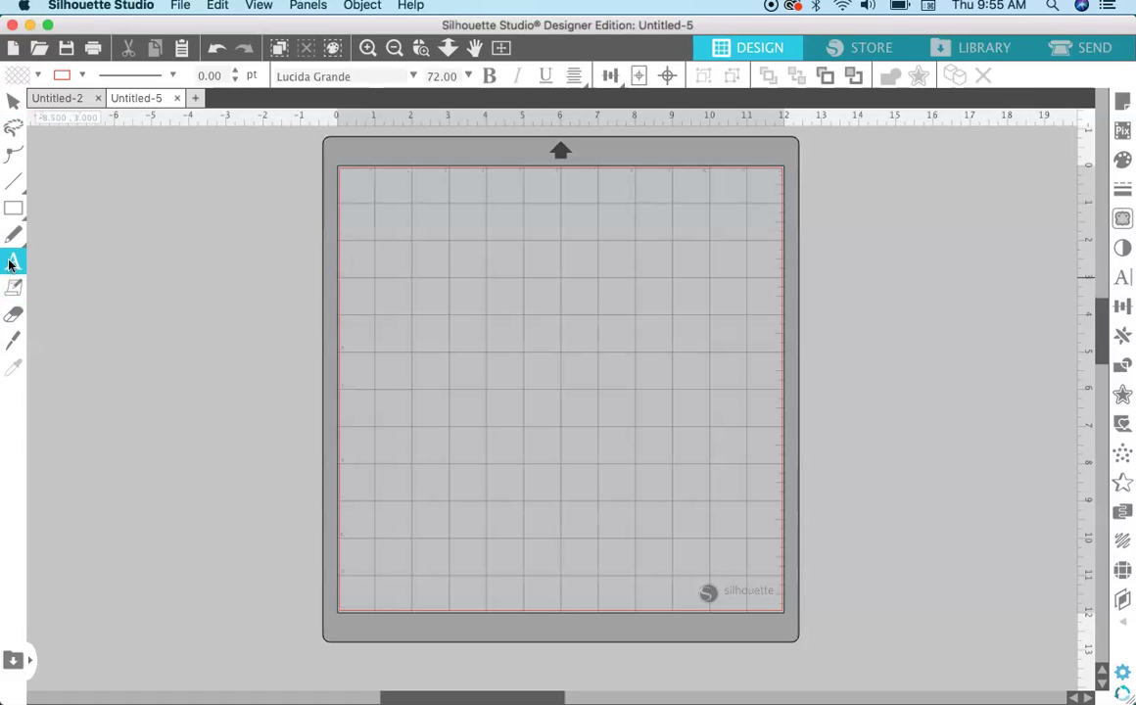
pyautogui.click(430, 292)
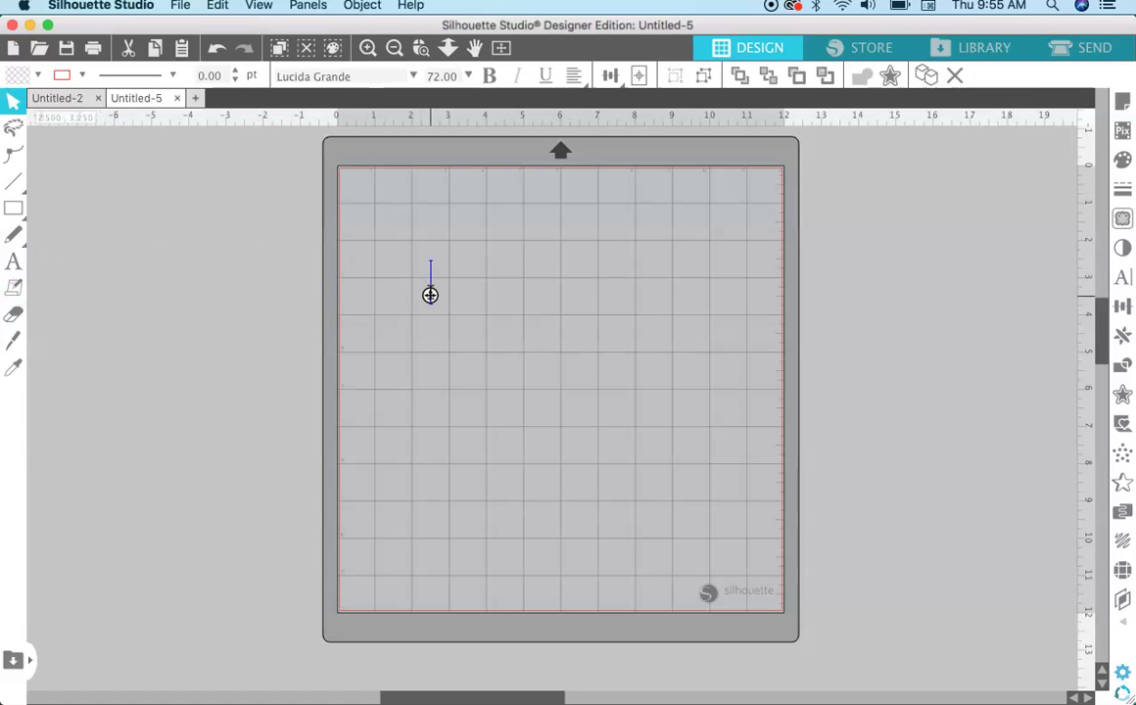
pyautogui.write('beach')
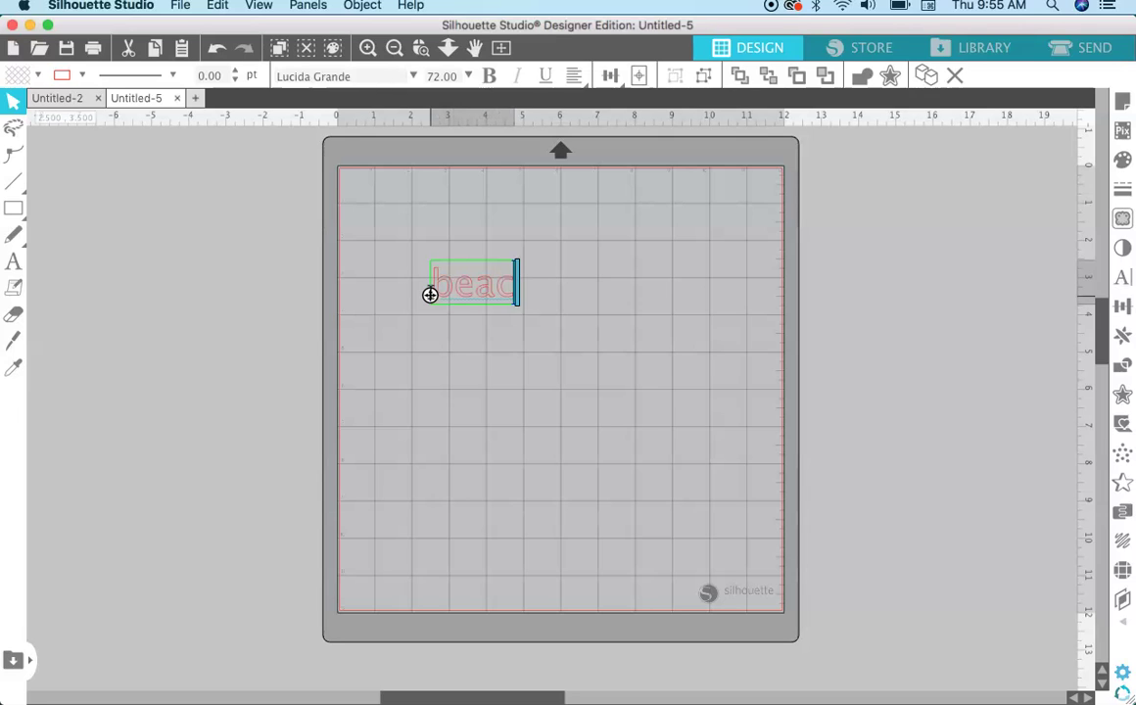
pyautogui.press('BackSpace')
pyautogui.press('BackSpace')
pyautogui.press('BackSpace')
pyautogui.press('BackSpace')
pyautogui.press('BackSpace')
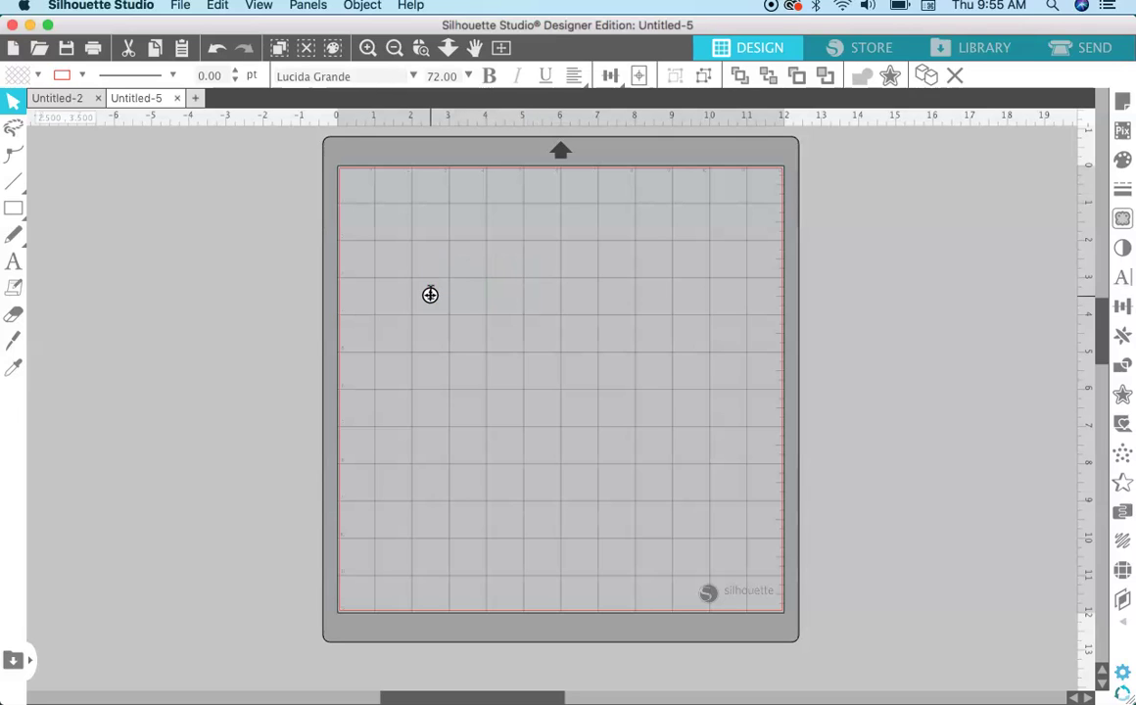
pyautogui.write('beach')
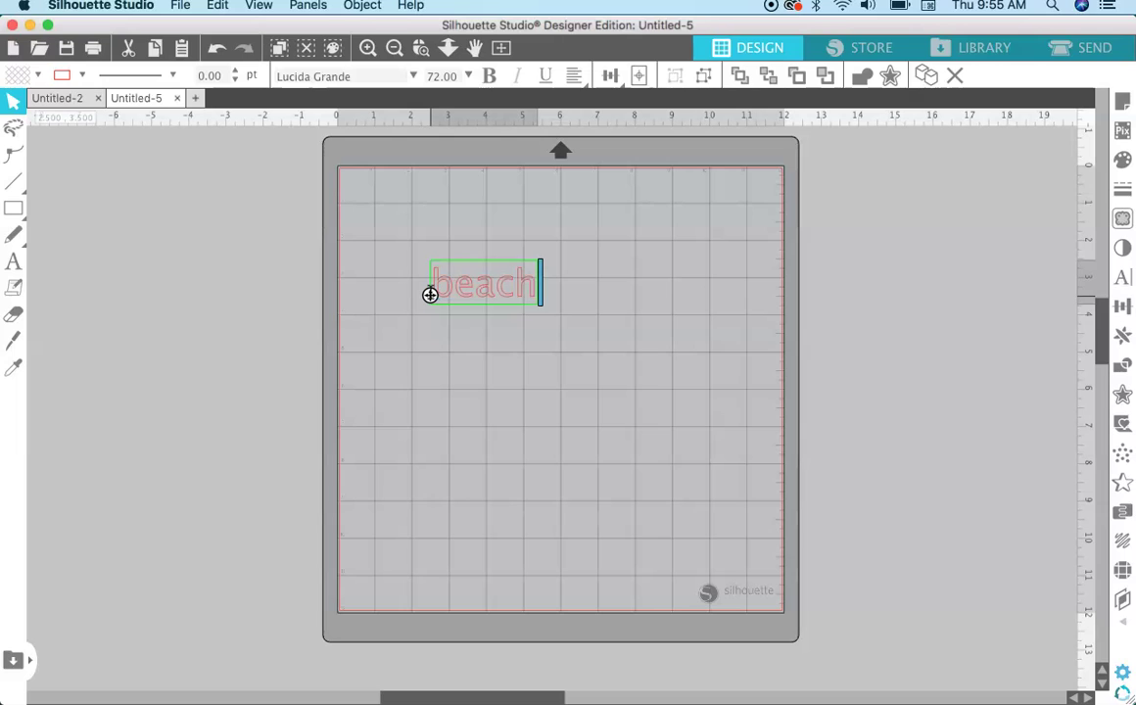
pyautogui.press('BackSpace')
pyautogui.press('BackSpace')
pyautogui.press('BackSpace')
pyautogui.press('BackSpace')
pyautogui.press('BackSpace')
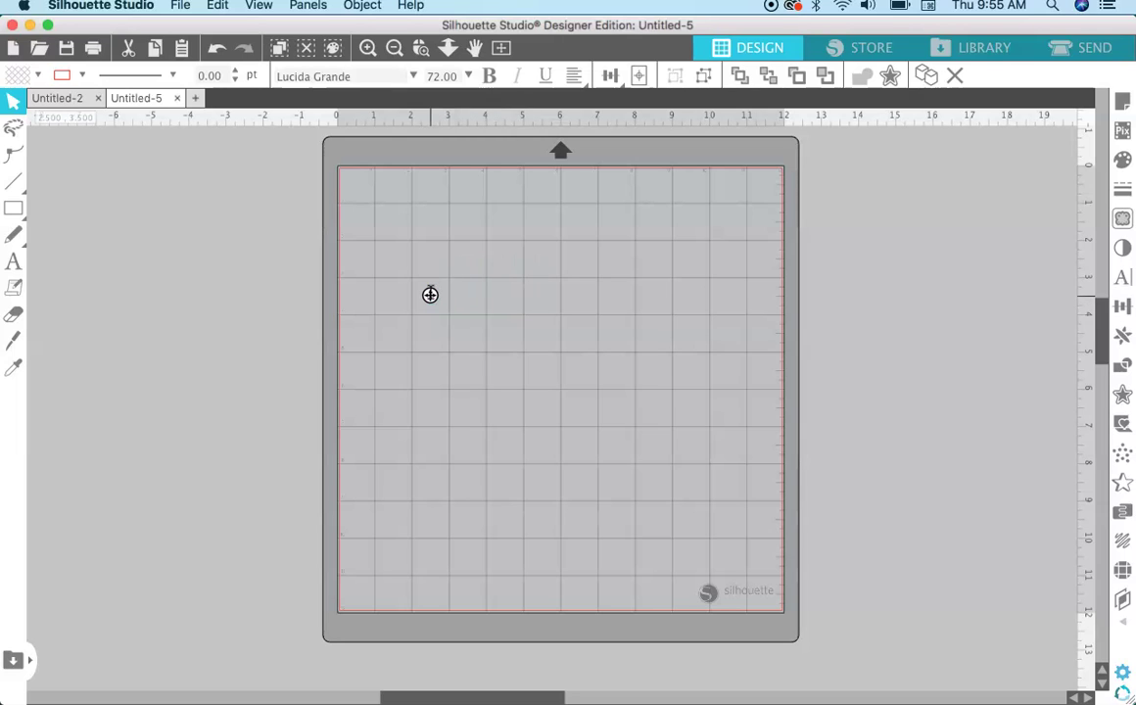
# - Enter the word BEACH in capitals and set its font to Impact
pyautogui.write('BEACH')
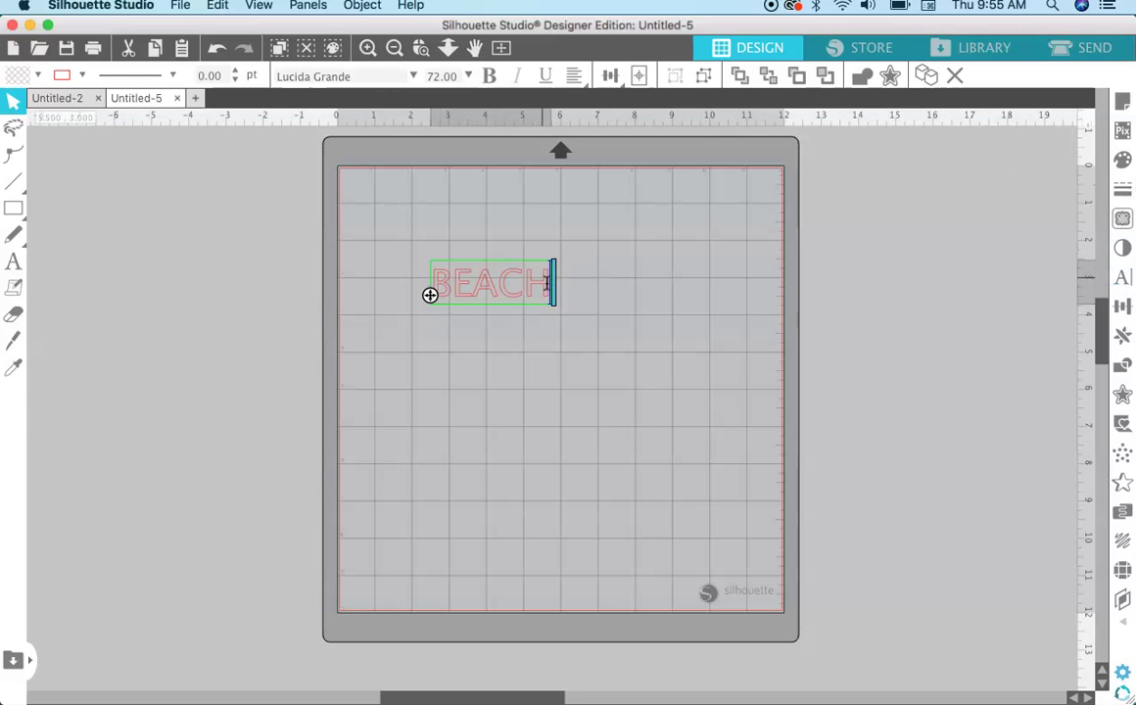
pyautogui.doubleClick(446, 283)
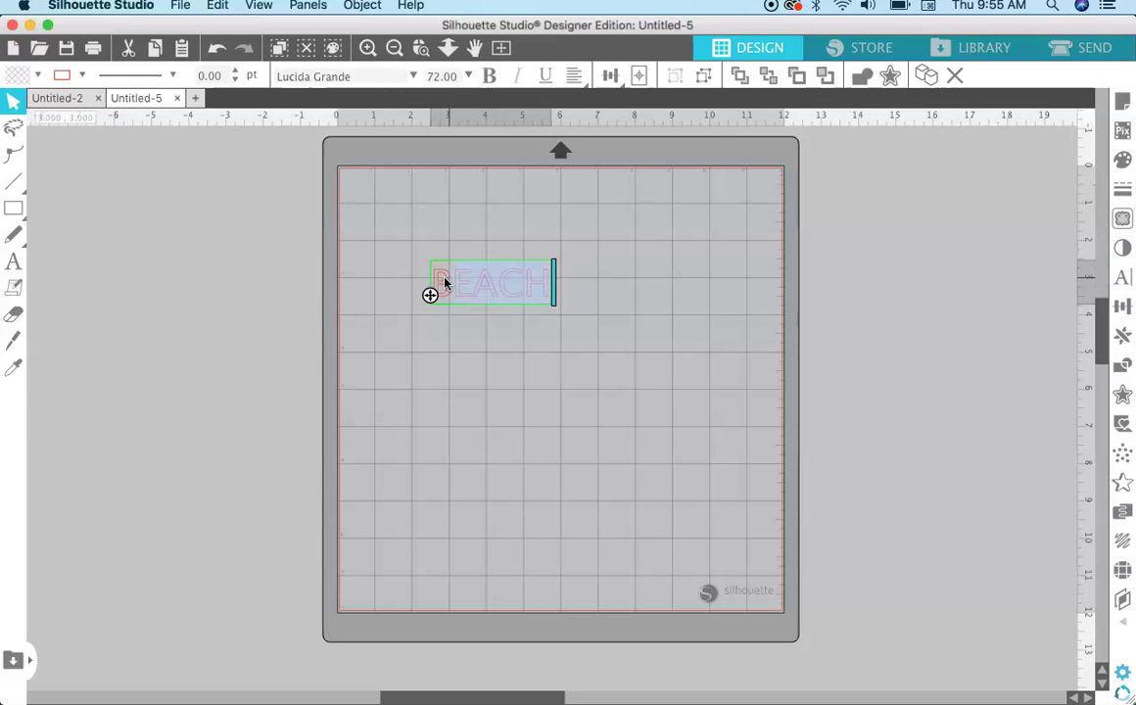
pyautogui.click(1124, 280)
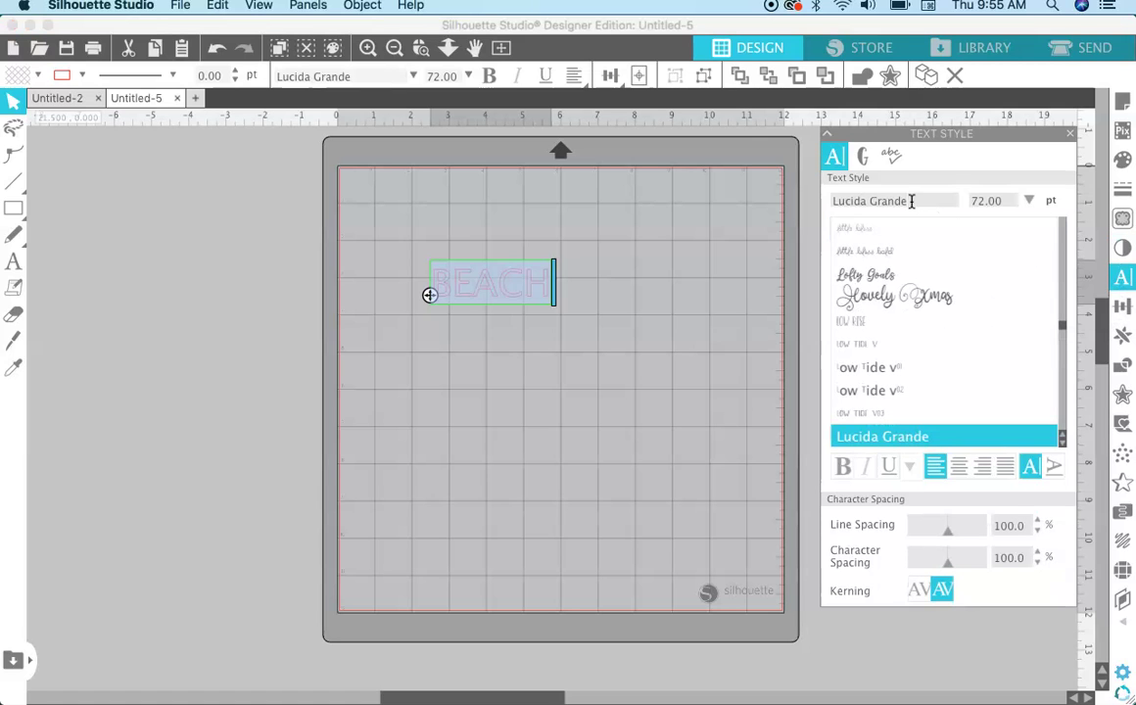
pyautogui.moveTo(910, 200); pyautogui.dragTo(829, 198)
pyautogui.write('IMPACT')
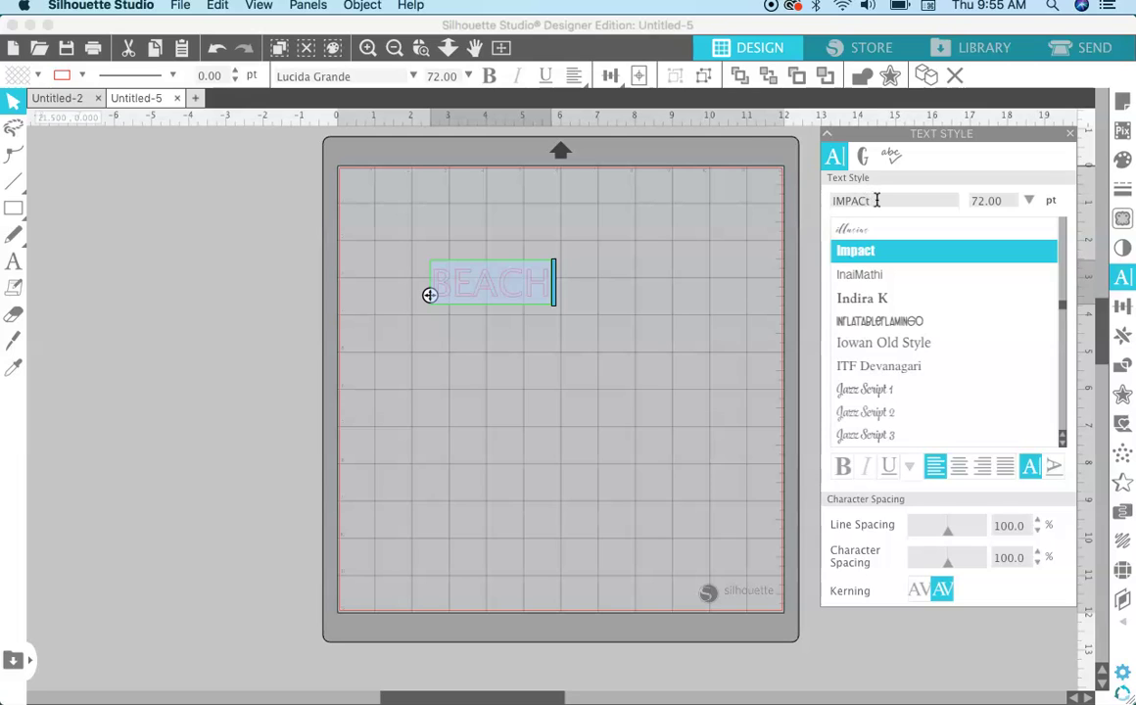
pyautogui.press('Return')
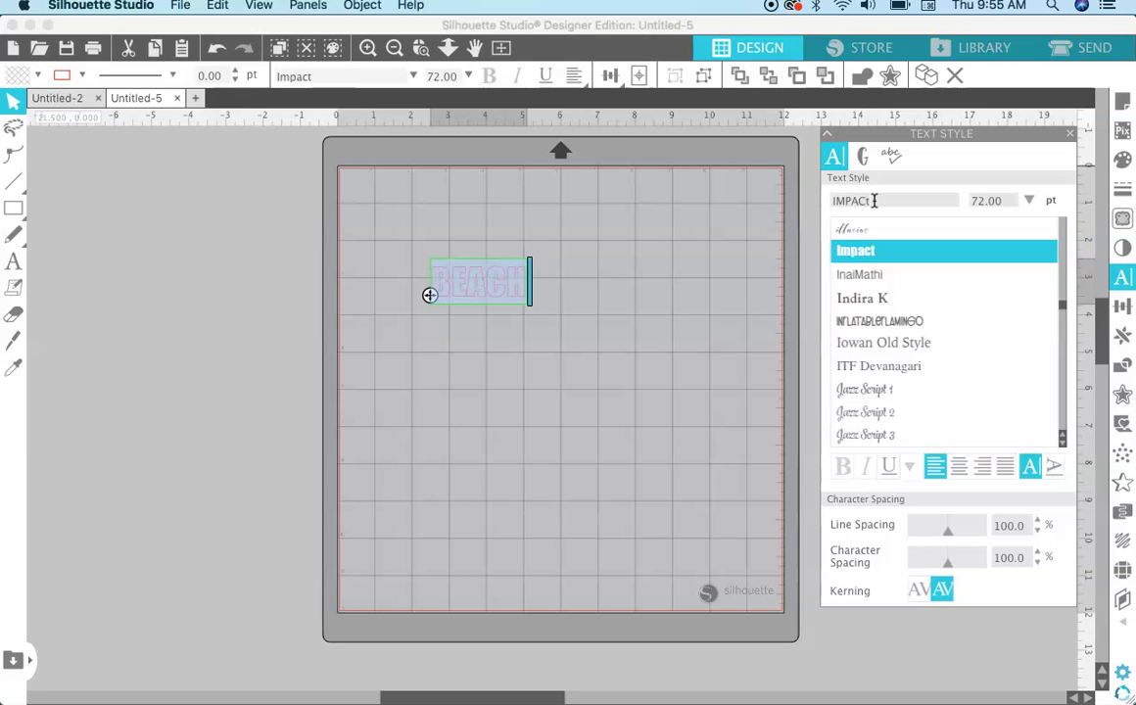
pyautogui.click(613, 309)
# - Enlarge the BEACH text proportionally to about 9.04 in wide and position it in the upper half of the mat
pyautogui.click(504, 295)
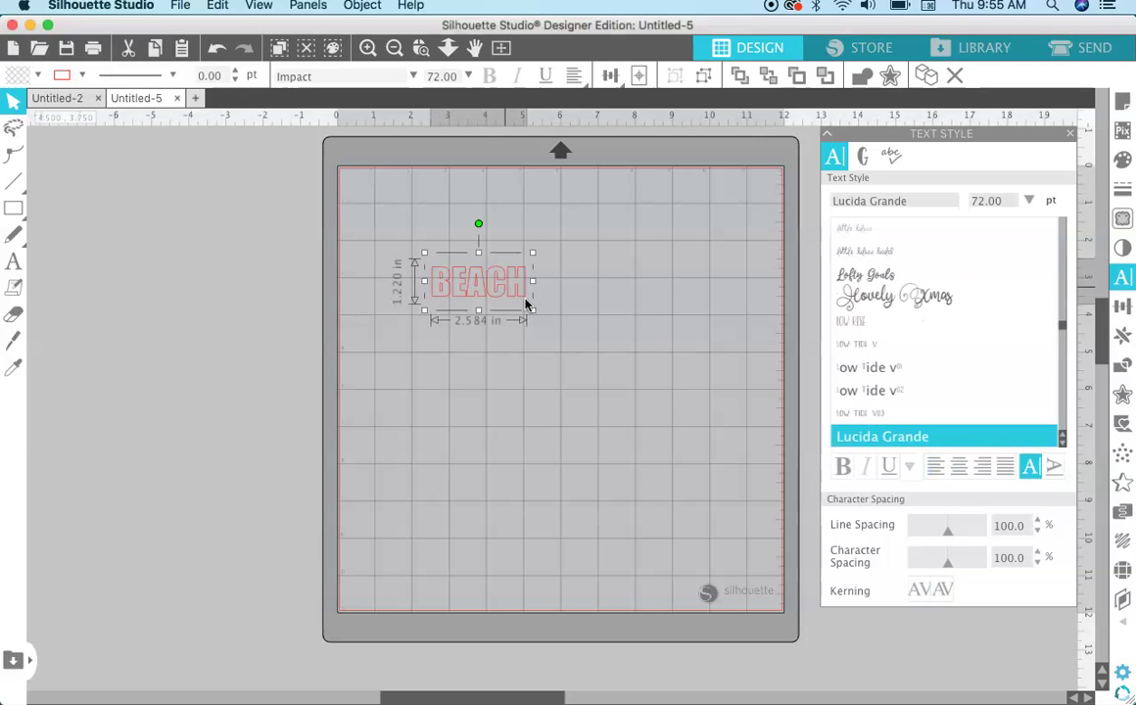
pyautogui.moveTo(554, 329); pyautogui.dragTo(740, 428)
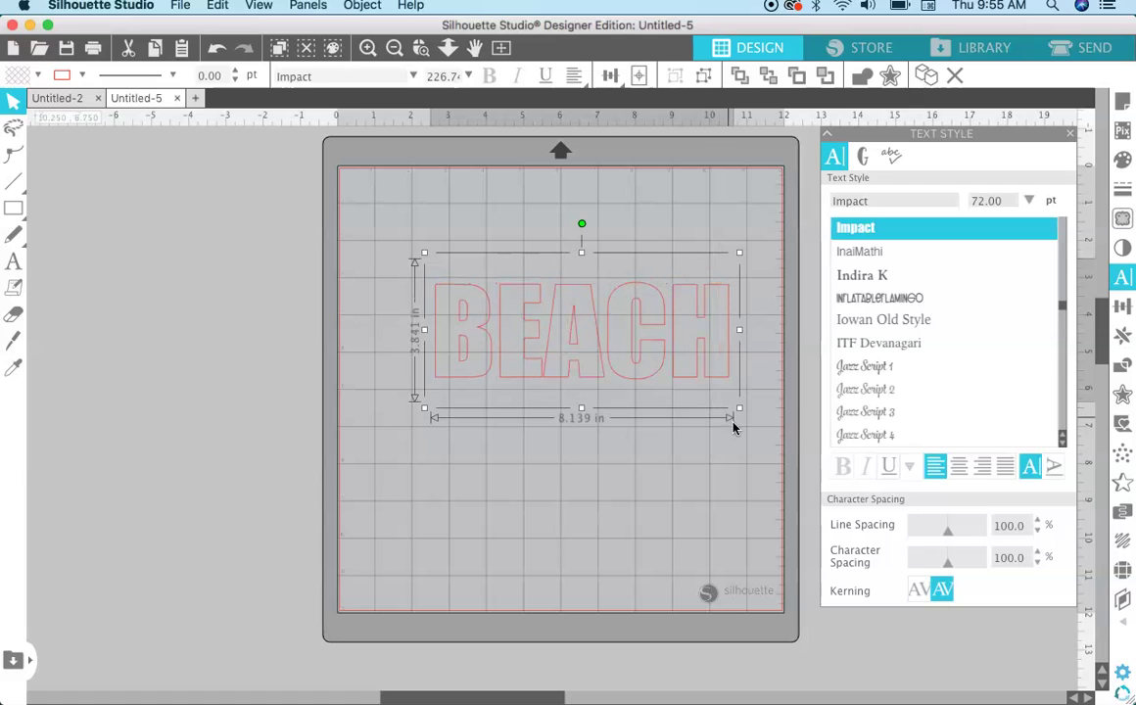
pyautogui.moveTo(609, 348); pyautogui.dragTo(591, 321)
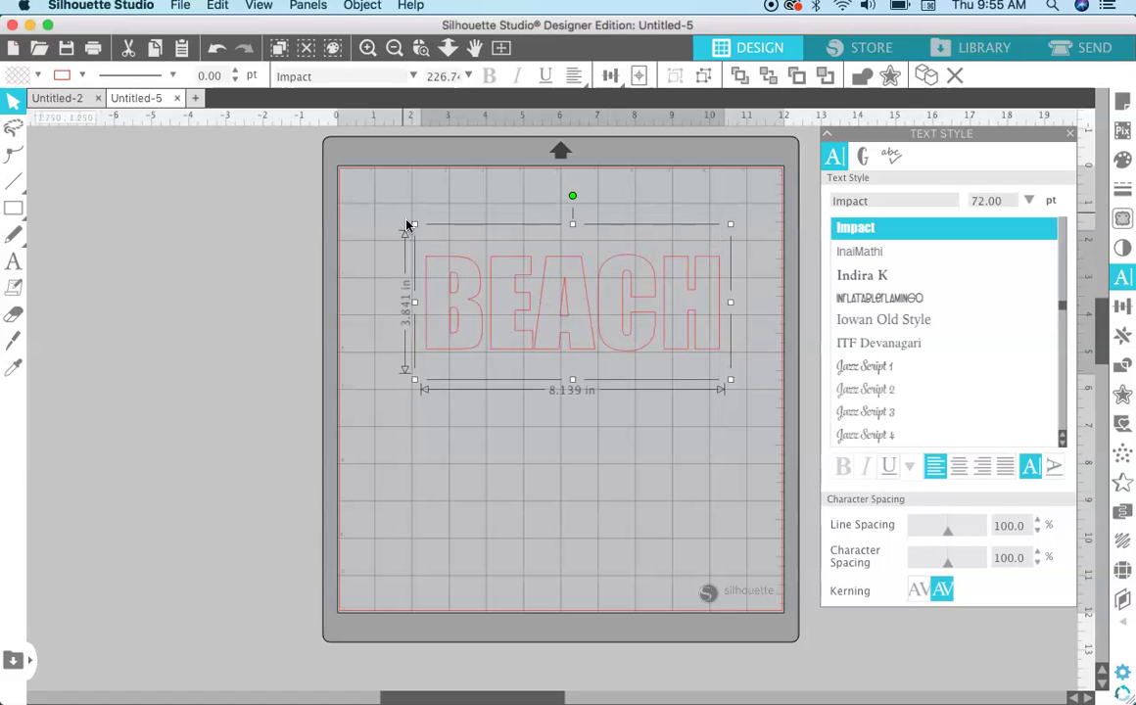
pyautogui.moveTo(414, 223); pyautogui.dragTo(381, 206)
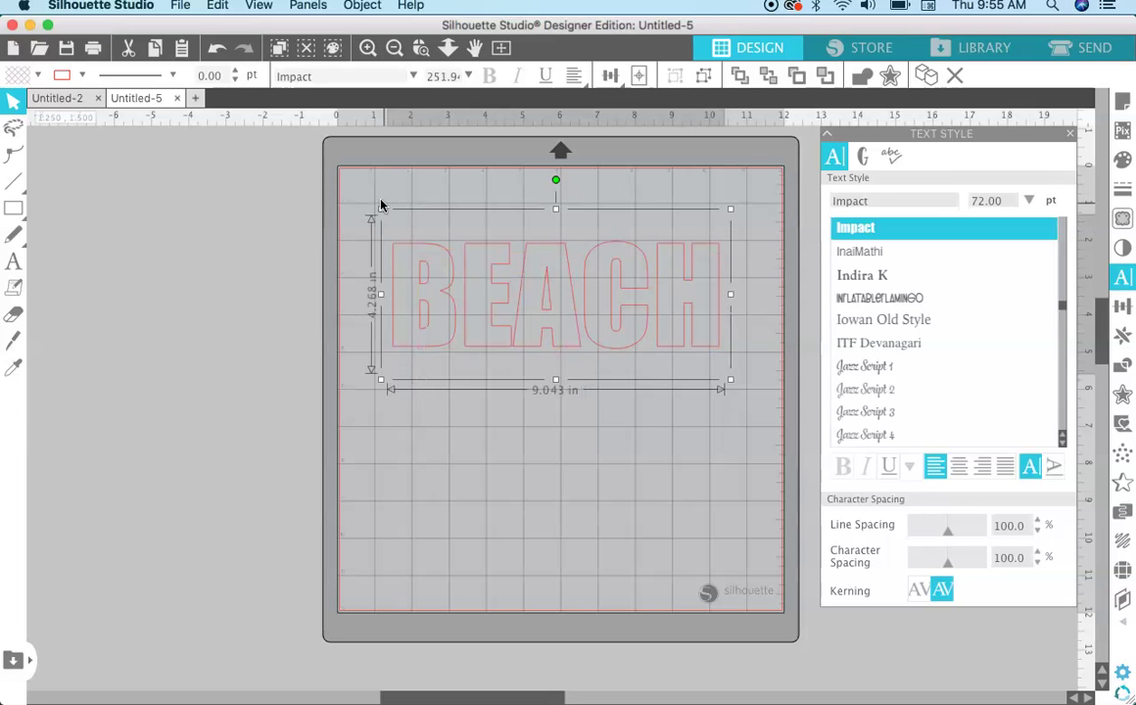
pyautogui.click(668, 469)
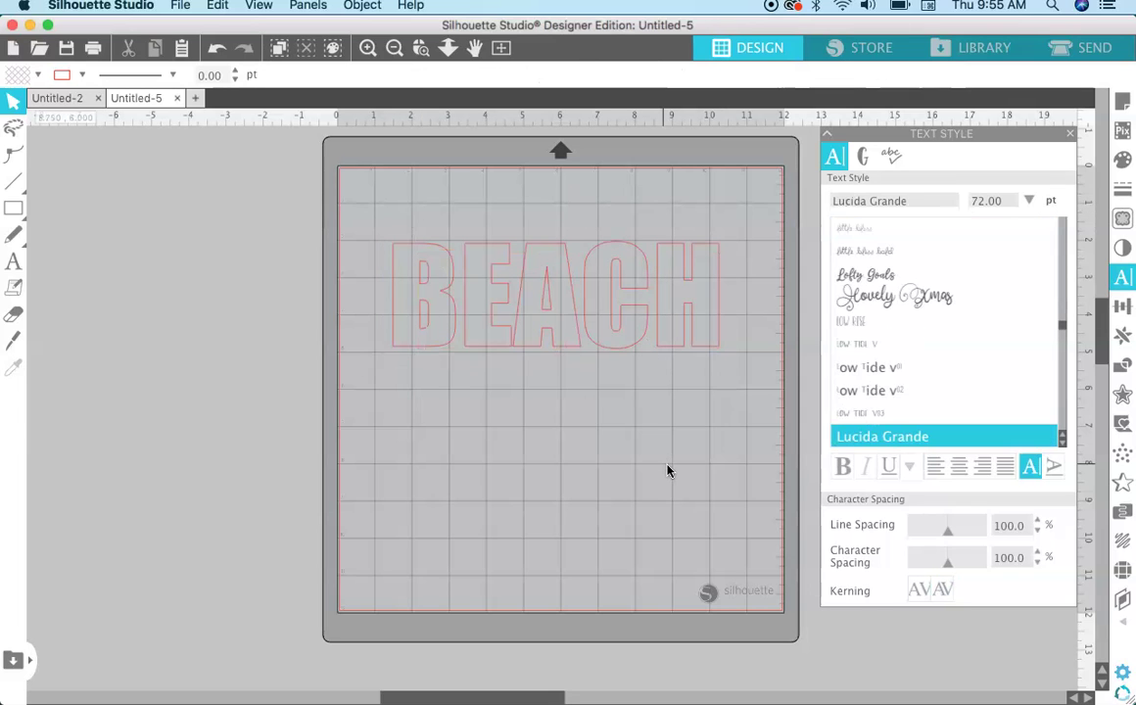
# - Duplicate the BEACH text and place the copy directly below the original, aligned with its edges
pyautogui.click(541, 331)
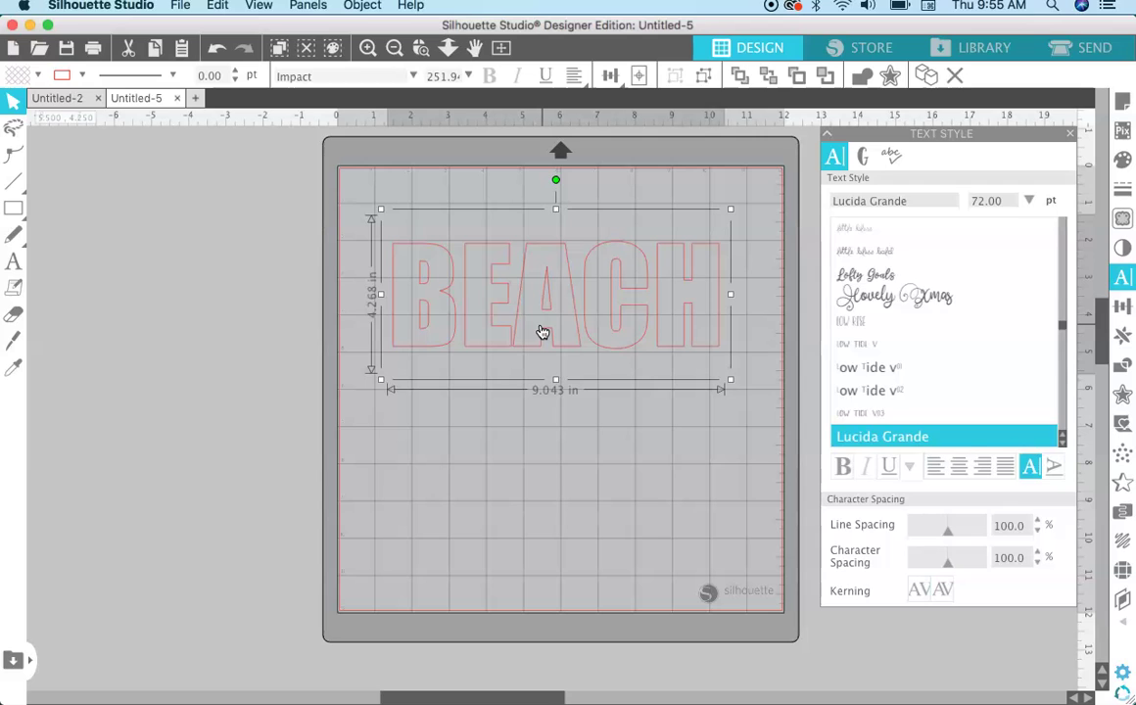
pyautogui.moveTo(540, 324); pyautogui.dragTo(544, 452)
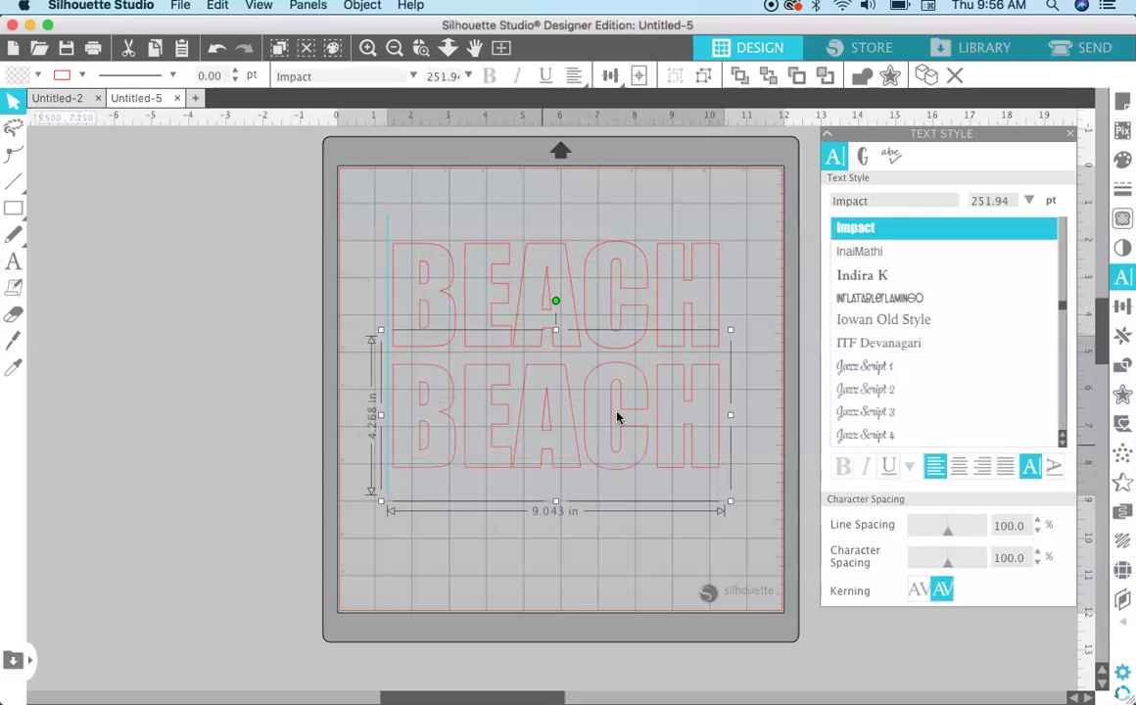
pyautogui.click(712, 418)
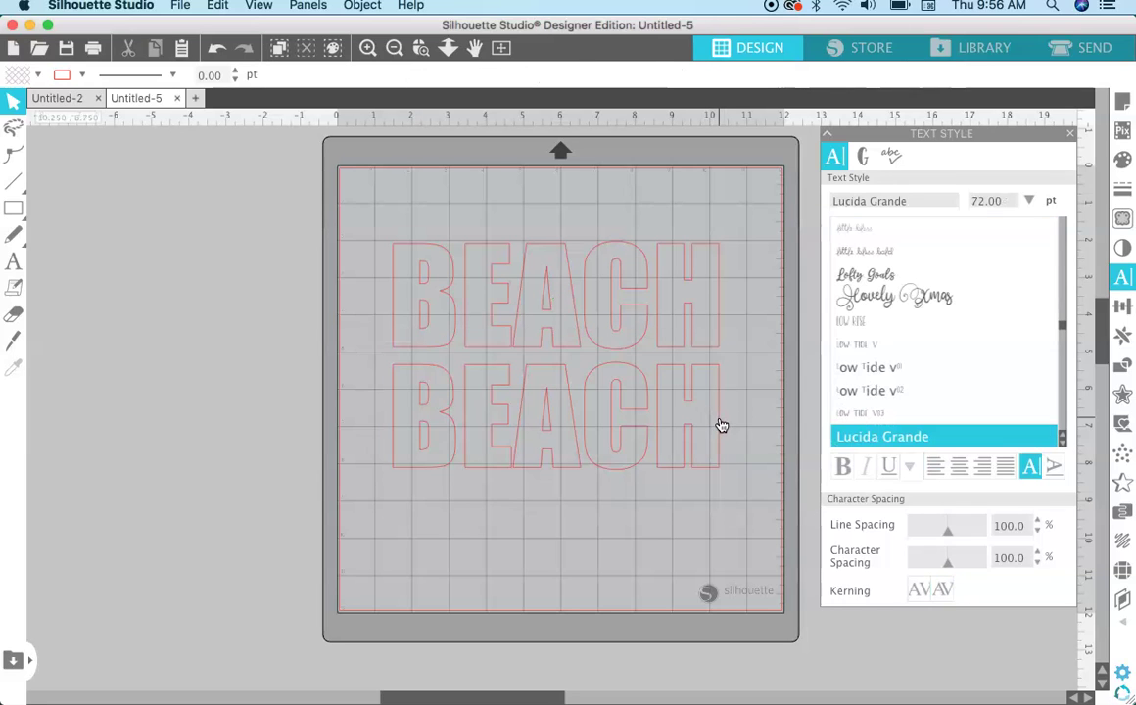
# - Replace the wording of the lower BEACH copy with VIBES
pyautogui.click(722, 425)
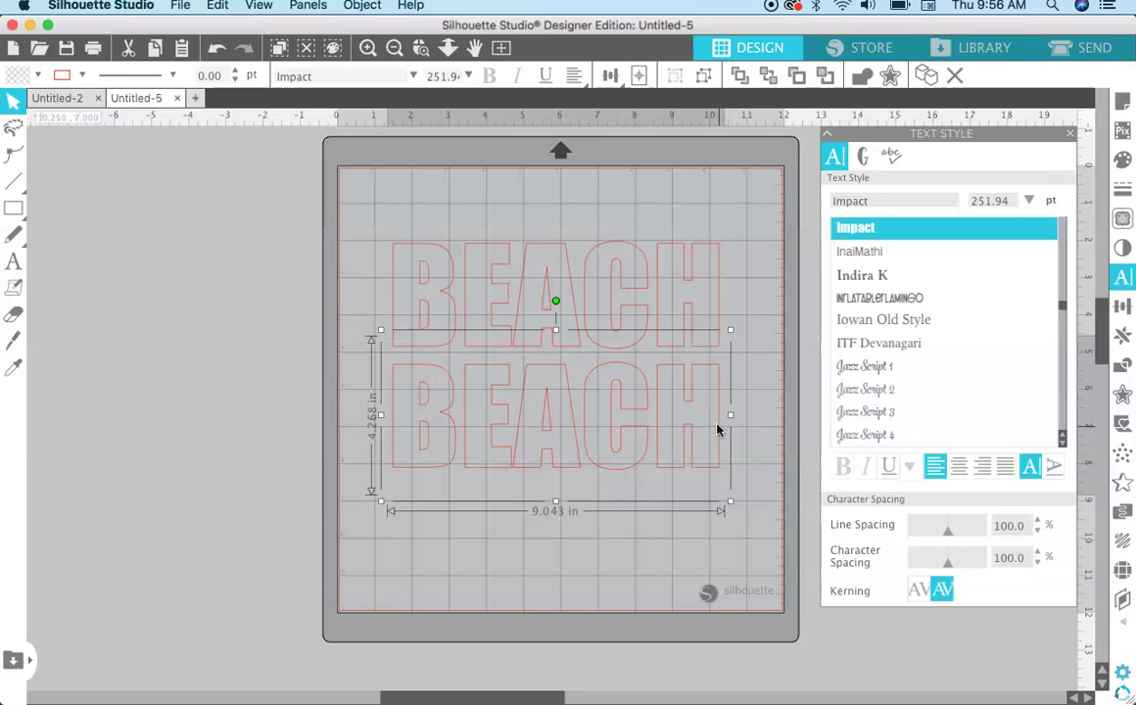
pyautogui.doubleClick(717, 429)
pyautogui.press('BackSpace')
pyautogui.press('BackSpace')
pyautogui.press('BackSpace')
pyautogui.press('BackSpace')
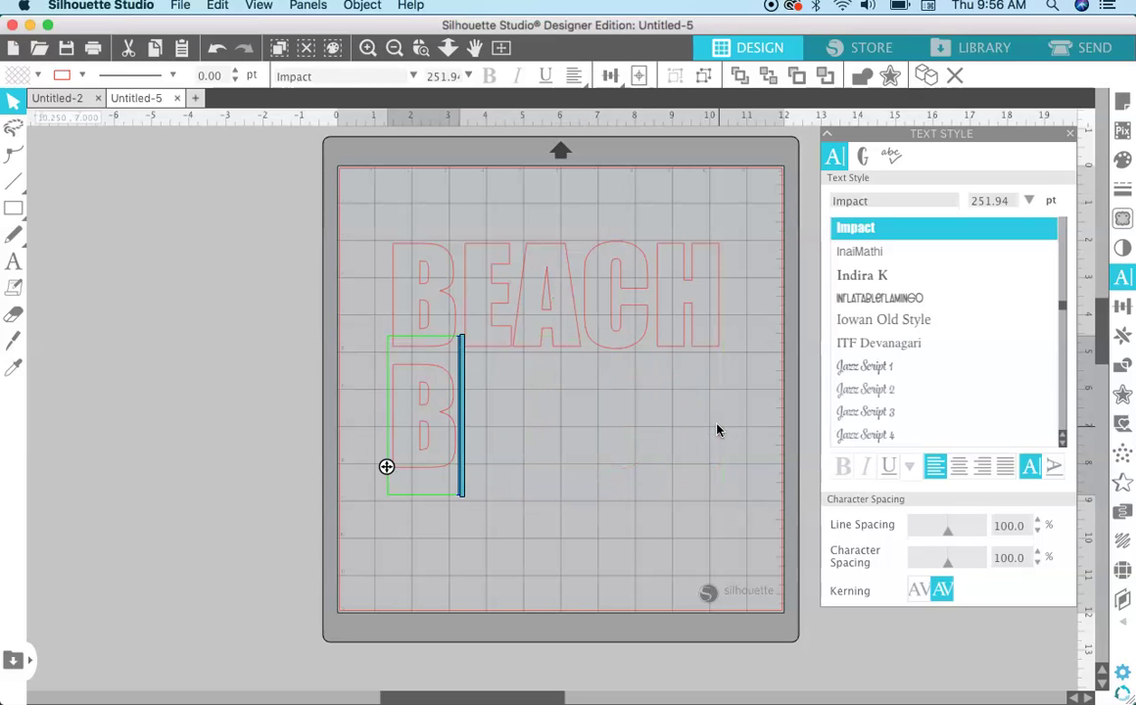
pyautogui.press('BackSpace')
pyautogui.write('VIB')
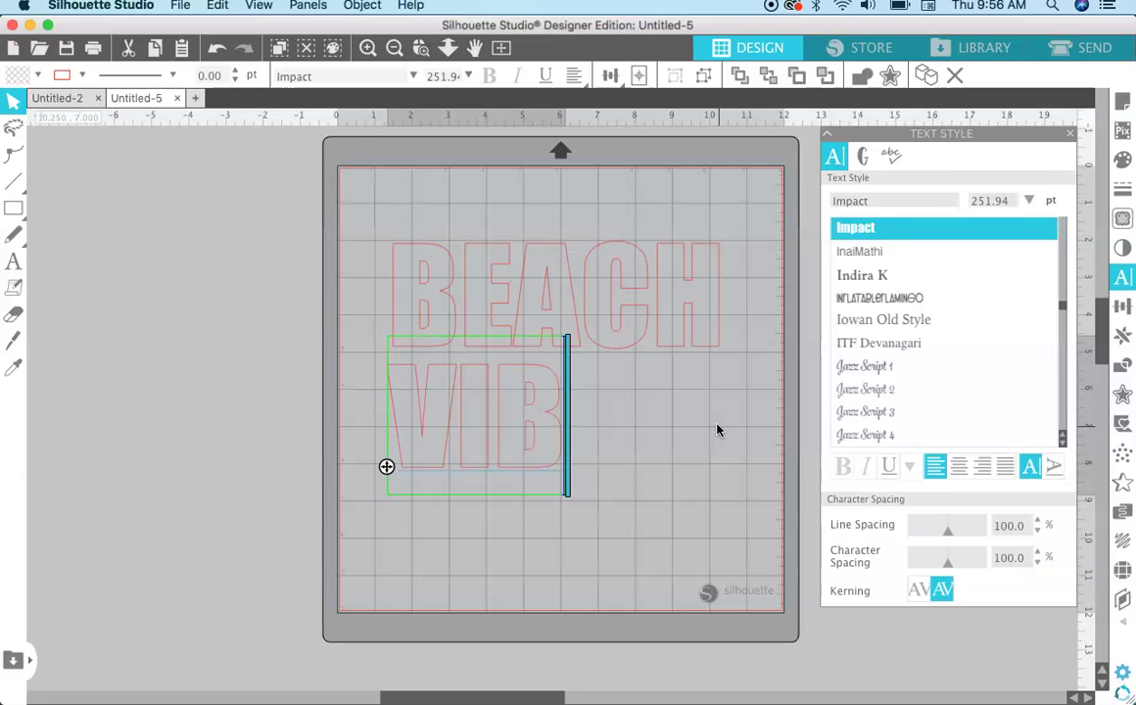
pyautogui.write('ES')
pyautogui.click(674, 485)
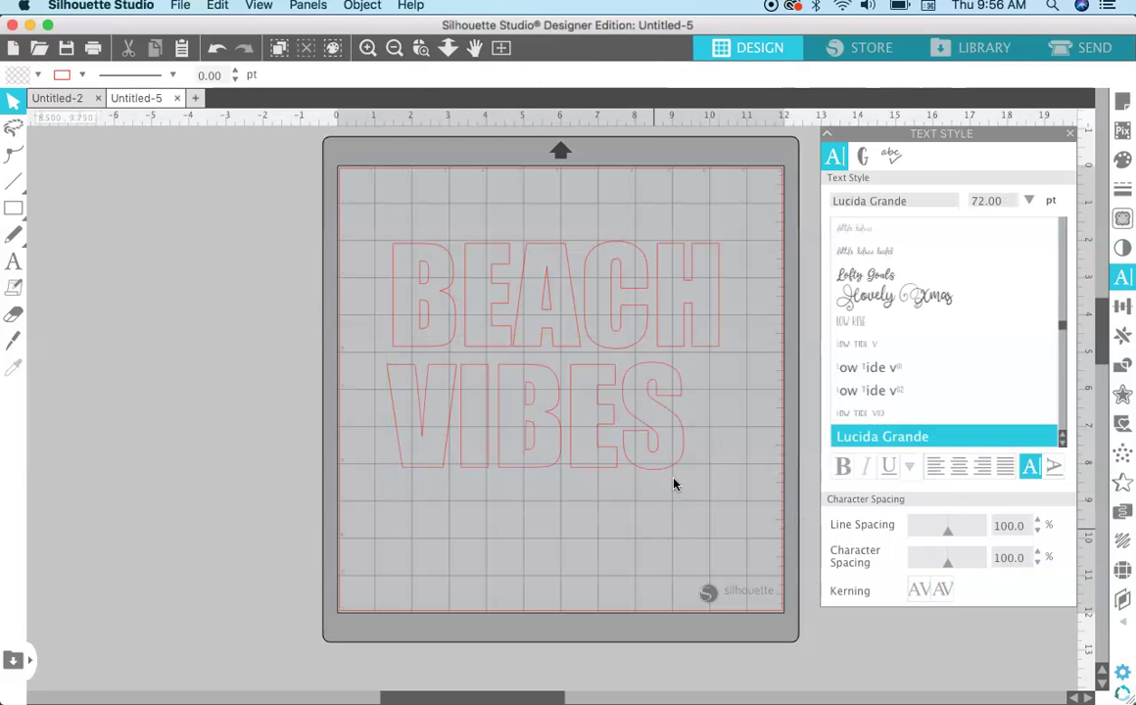
# - Enlarge VIBES proportionally to about 8.83 in wide and move it close beneath BEACH so the two words line up
pyautogui.click(665, 473)
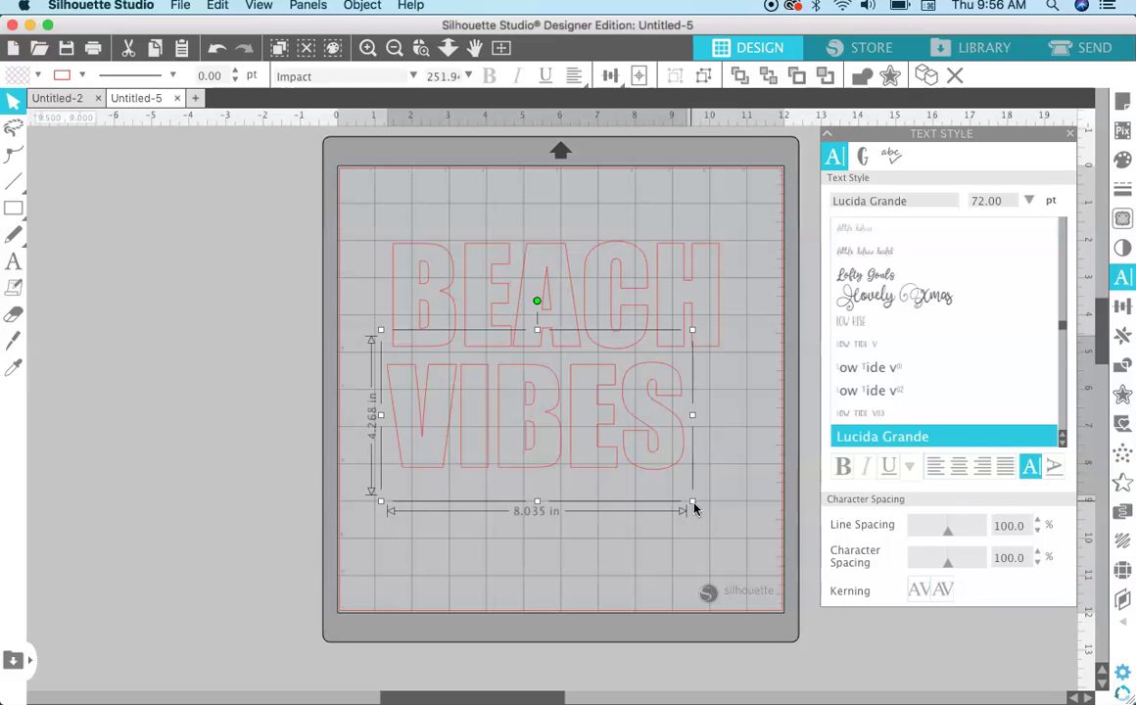
pyautogui.moveTo(692, 502); pyautogui.dragTo(725, 524)
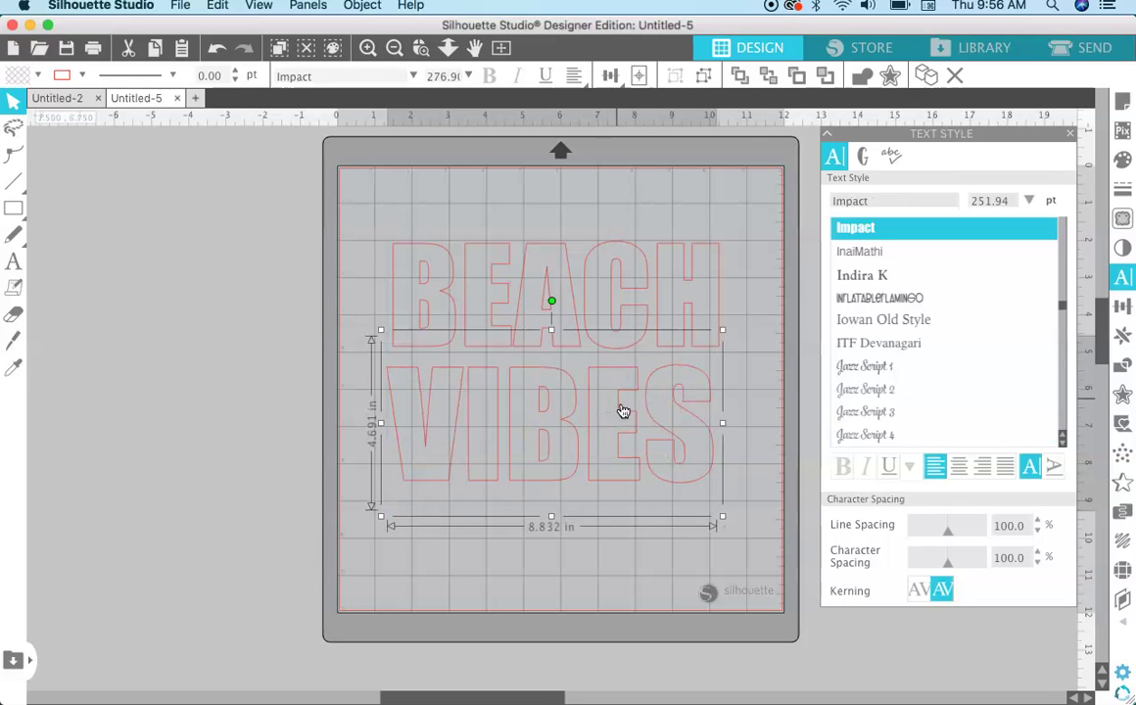
pyautogui.moveTo(630, 408); pyautogui.dragTo(634, 407)
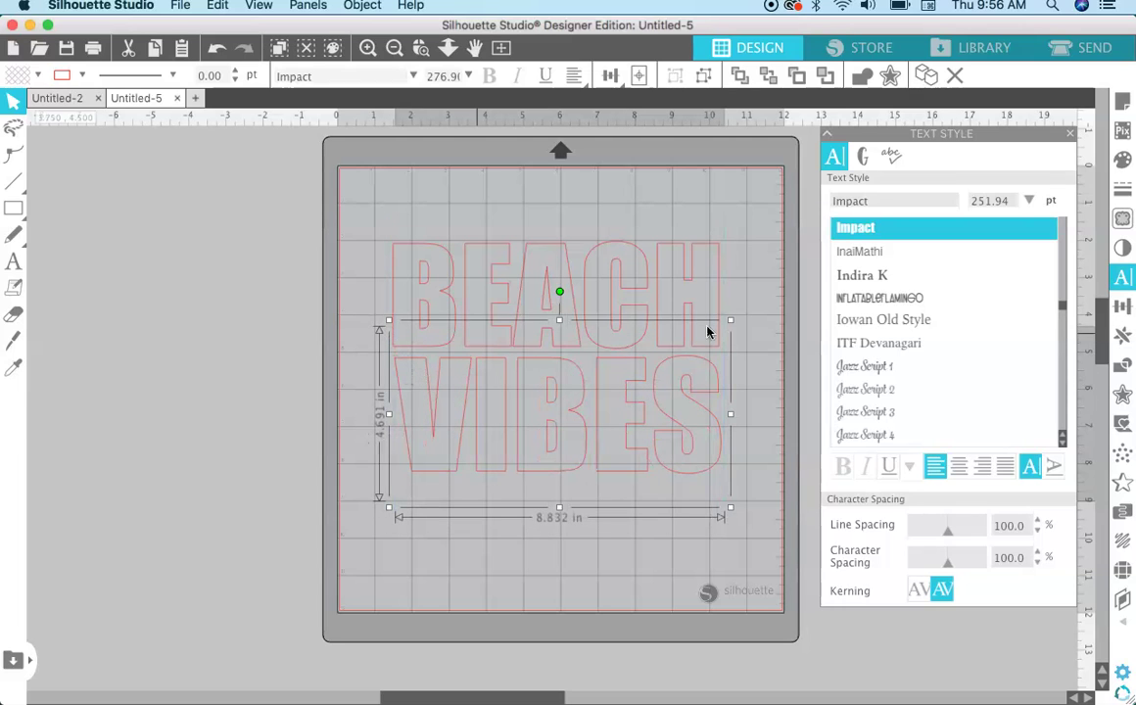
pyautogui.click(489, 194)
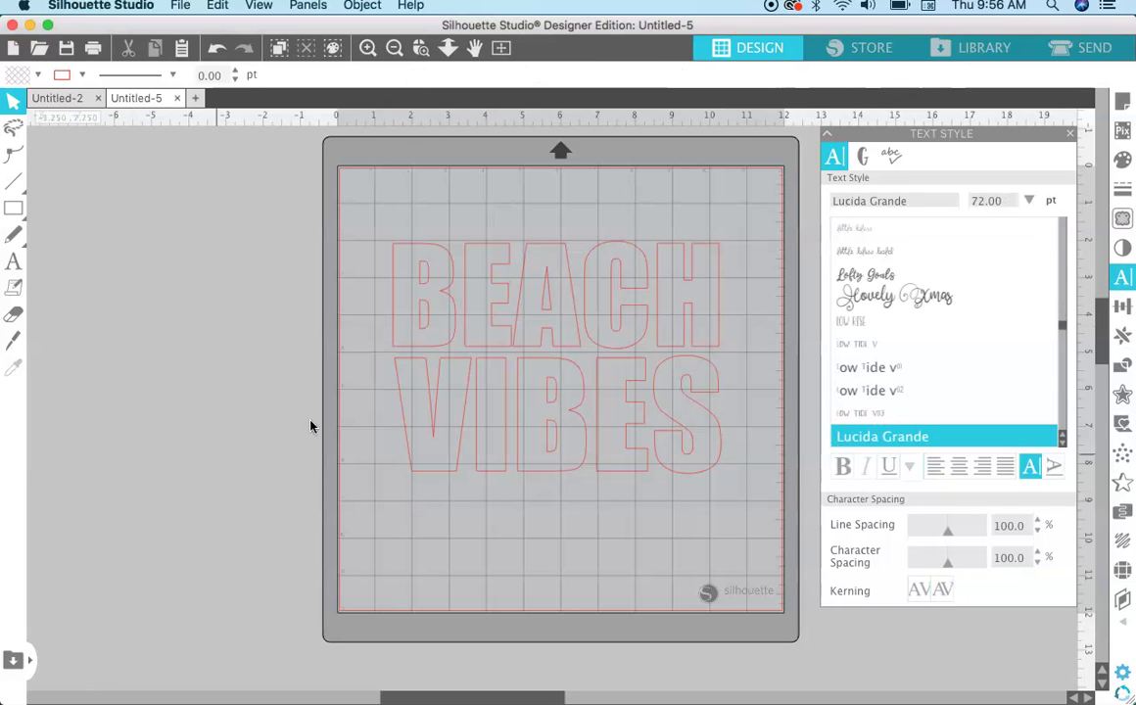
# - Fill both the BEACH and VIBES text with blue-purple and remove their outline colour
pyautogui.click(447, 347)
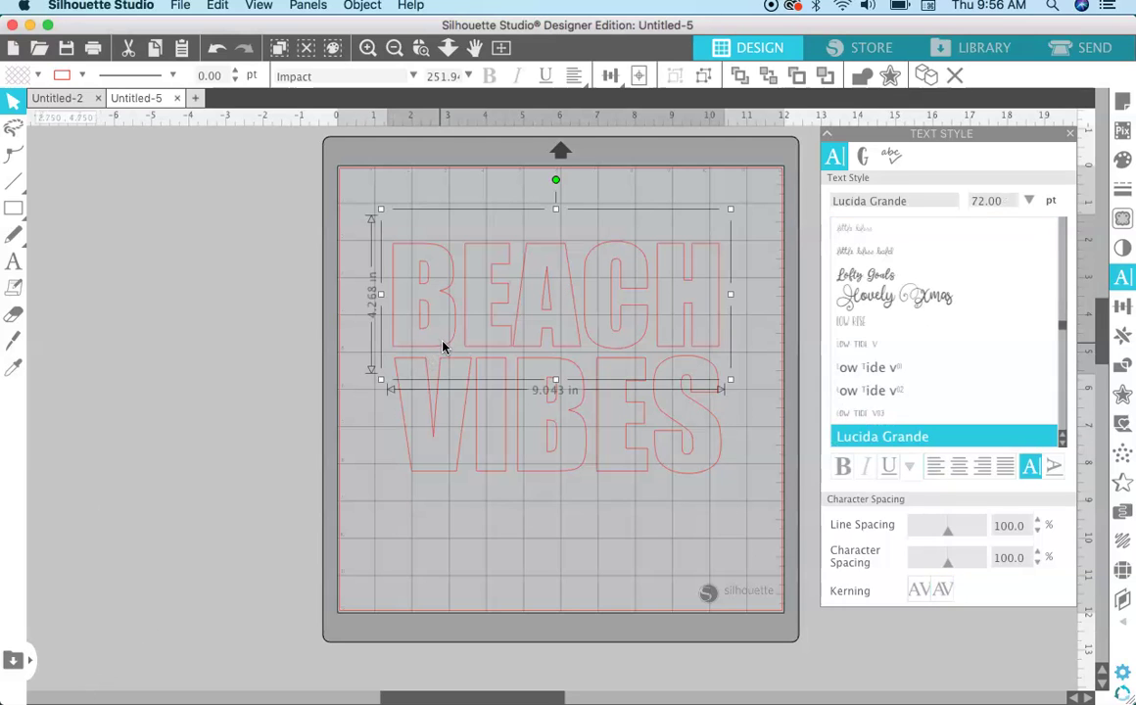
pyautogui.keyDown('shift'); pyautogui.click(462, 425); pyautogui.keyUp('shift')
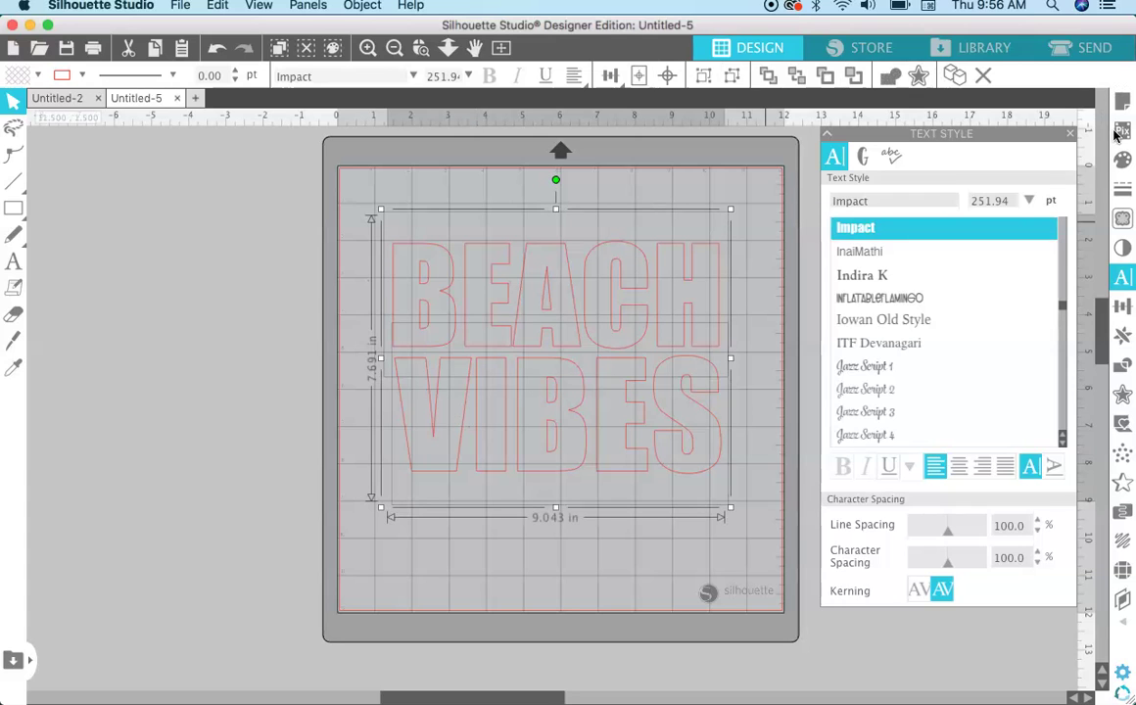
pyautogui.click(1123, 162)
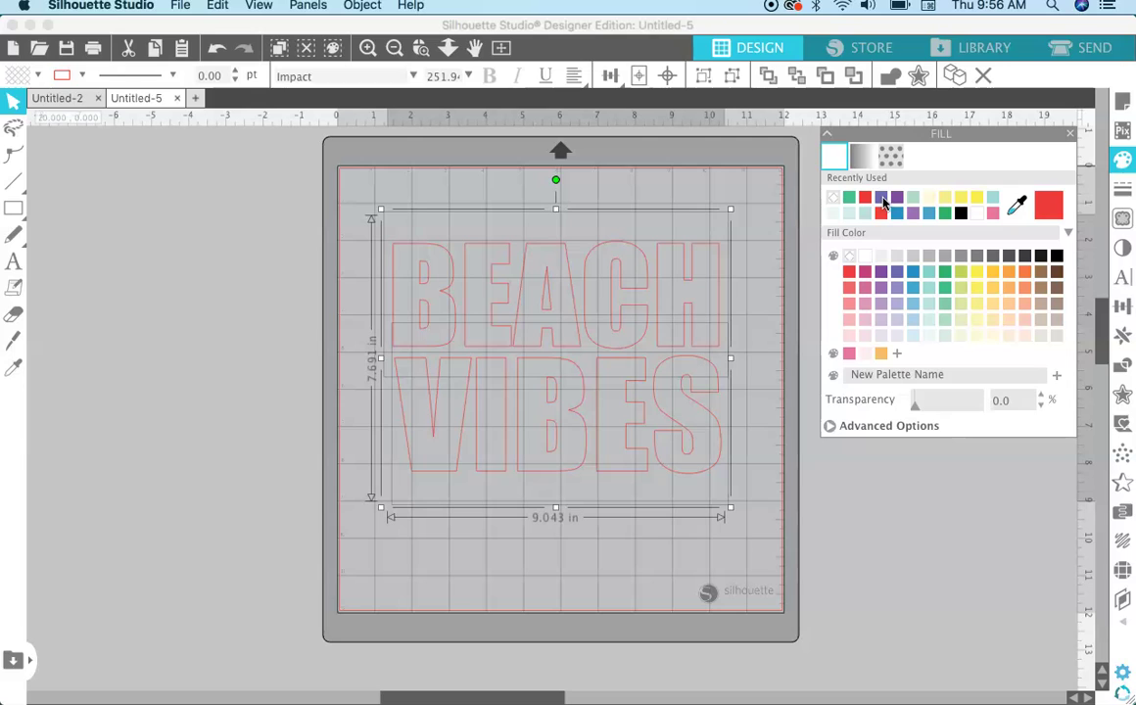
pyautogui.click(883, 201)
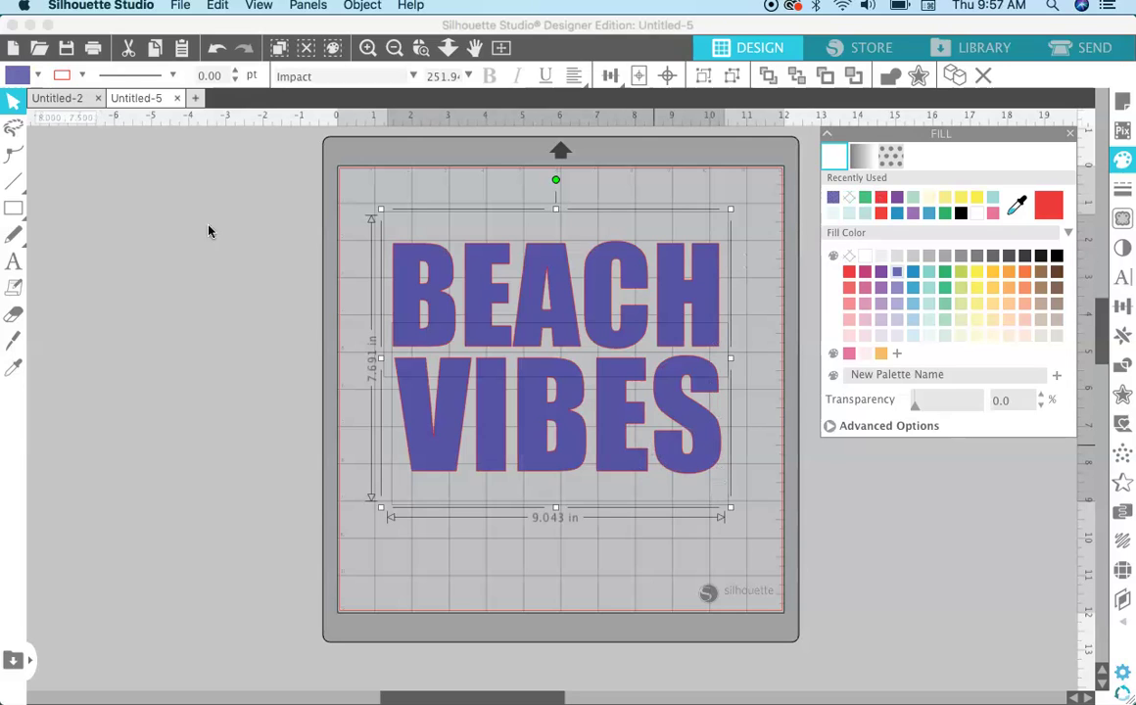
pyautogui.click(83, 76)
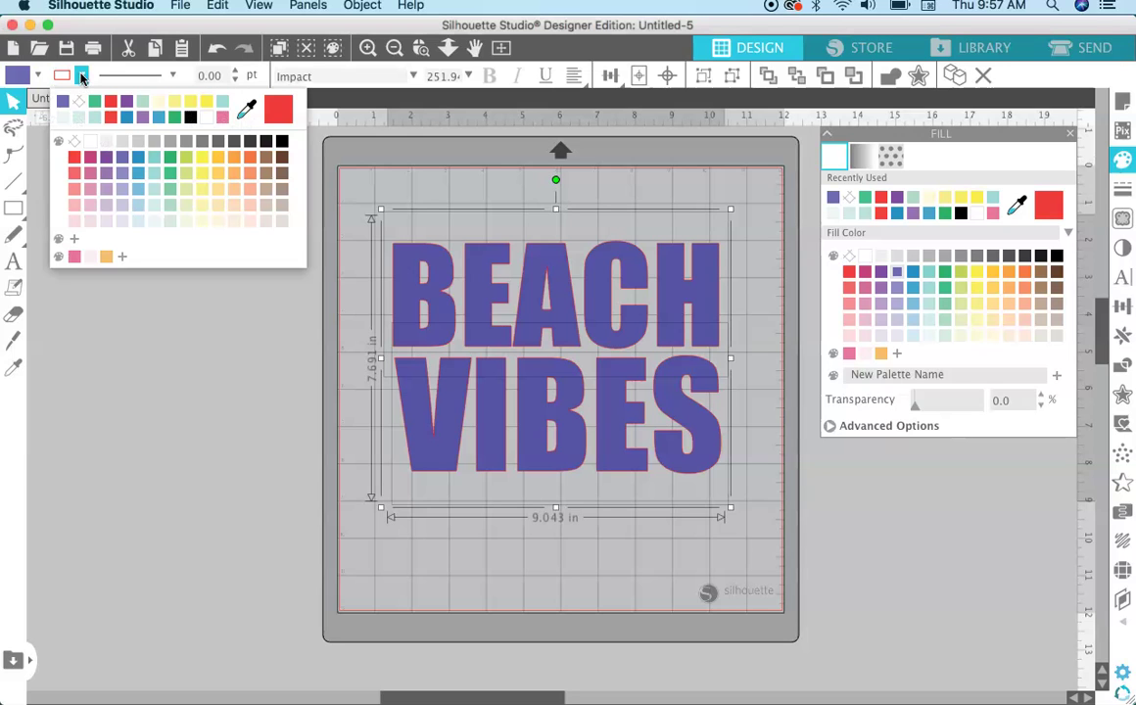
pyautogui.click(80, 103)
pyautogui.click(205, 283)
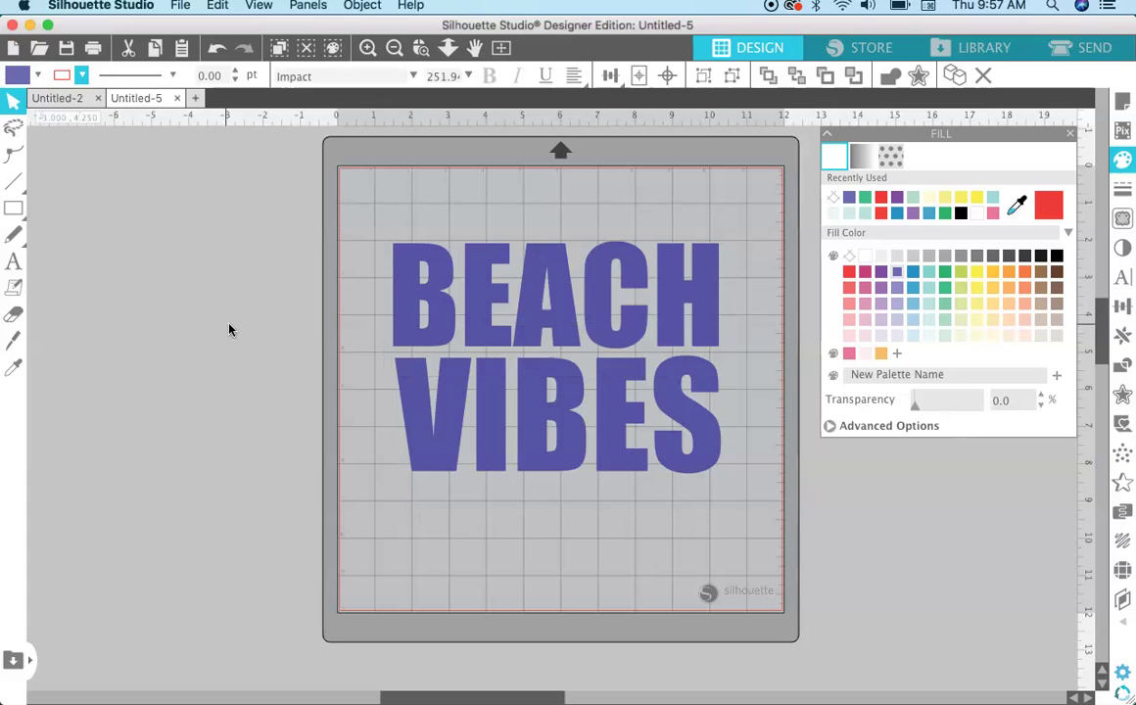
# - Combine the BEACH and VIBES text into a single compound path
pyautogui.click(487, 296)
pyautogui.keyDown('shift'); pyautogui.click(495, 420); pyautogui.keyUp('shift')
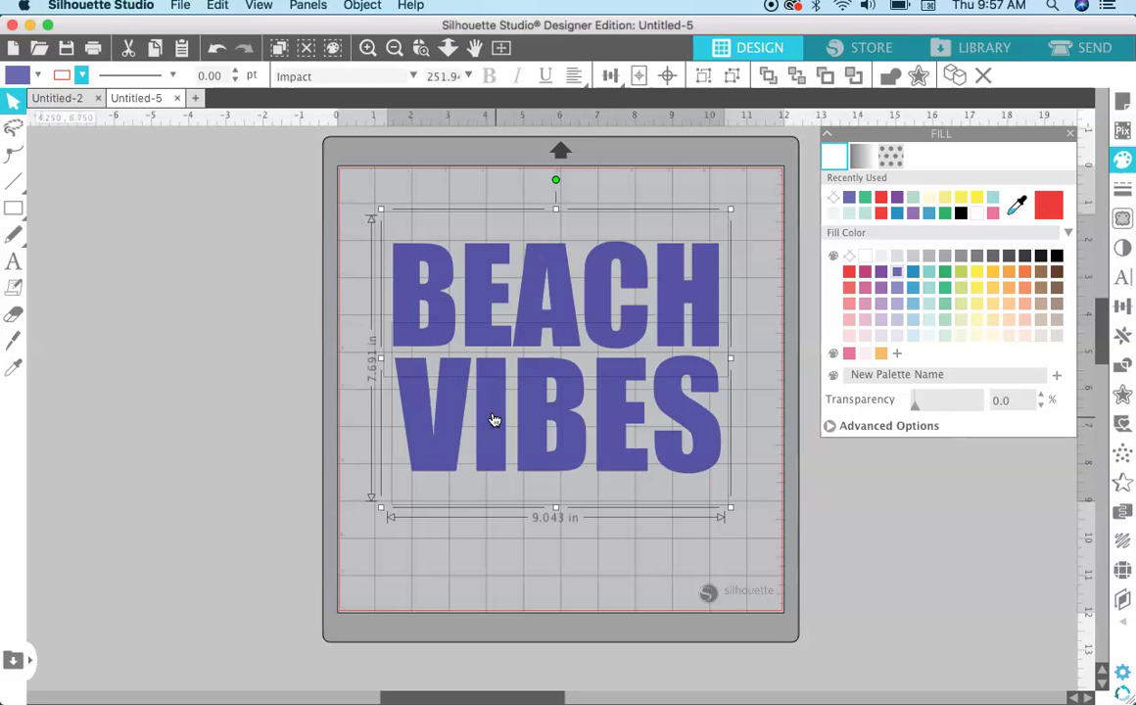
pyautogui.click(361, 6)
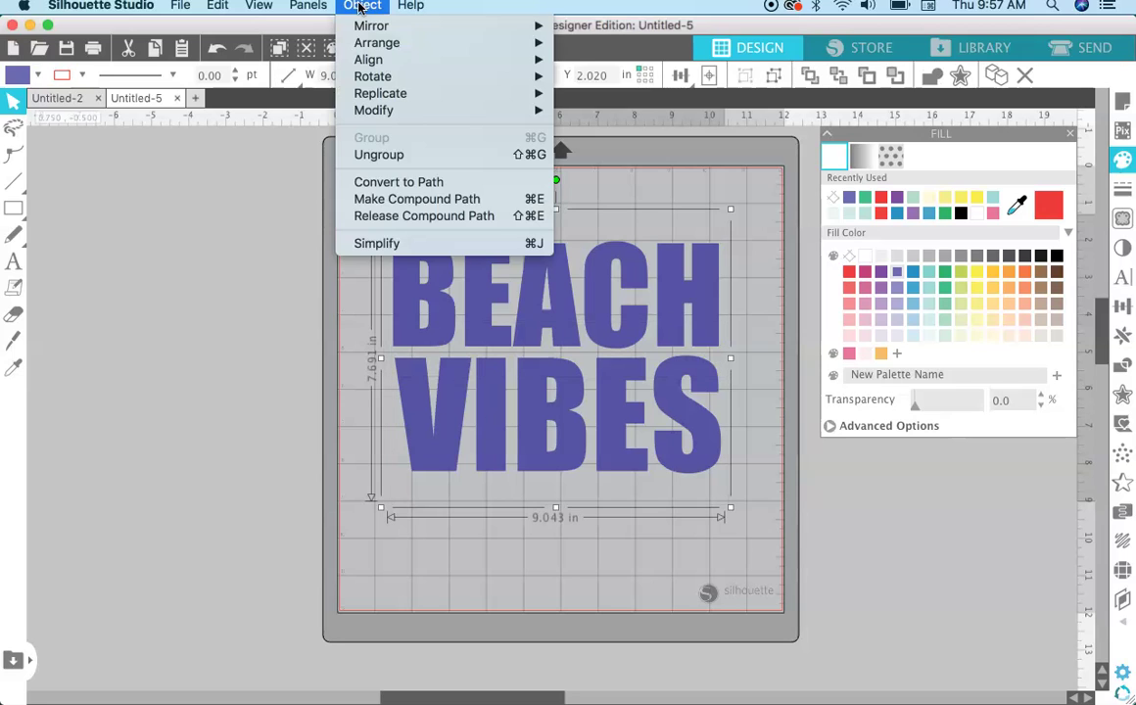
pyautogui.click(404, 199)
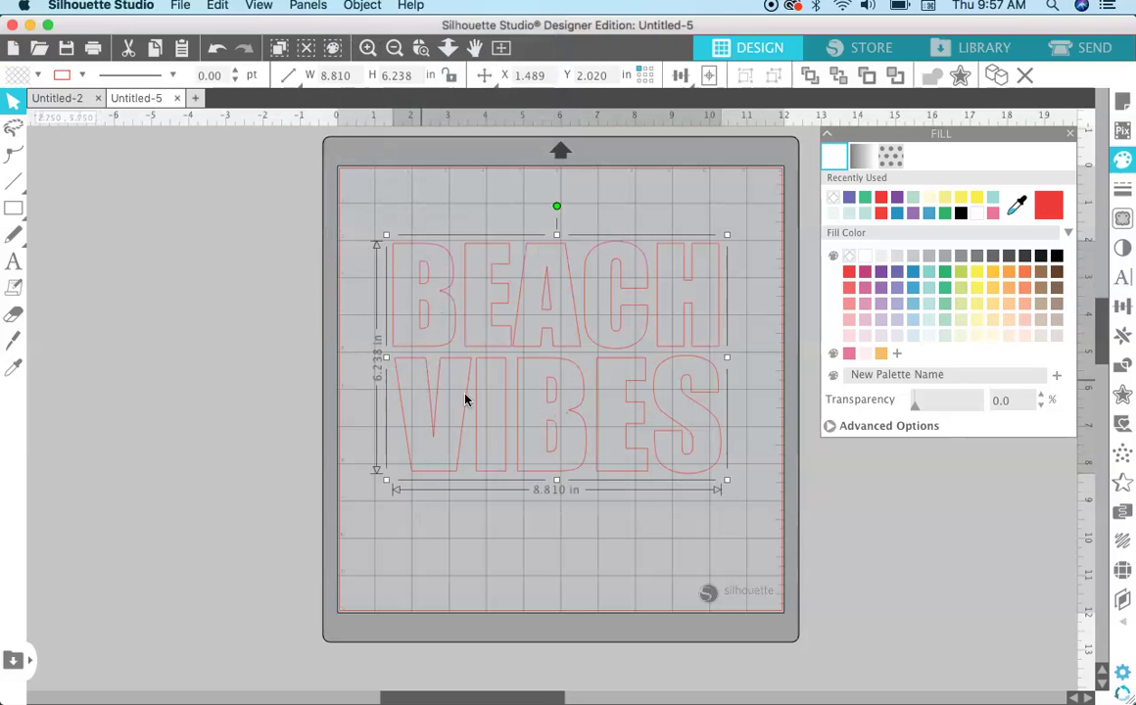
# - Fill the combined BEACH VIBES compound path with blue-purple and make its outline transparent
pyautogui.click(849, 198)
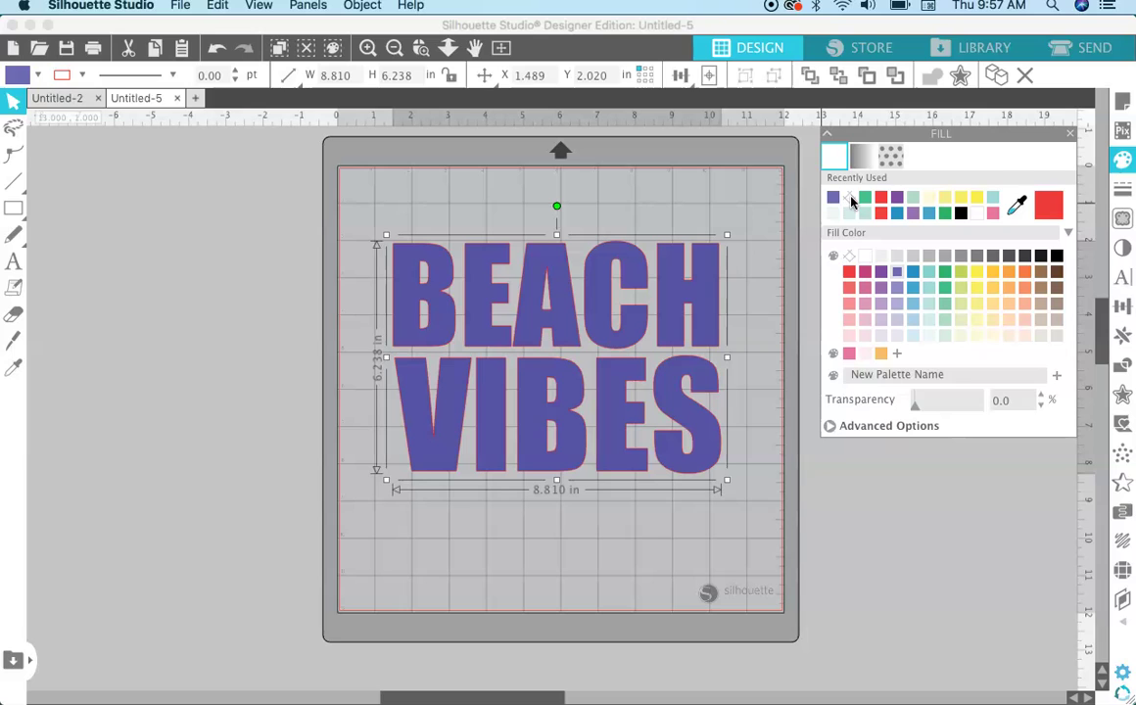
pyautogui.click(82, 76)
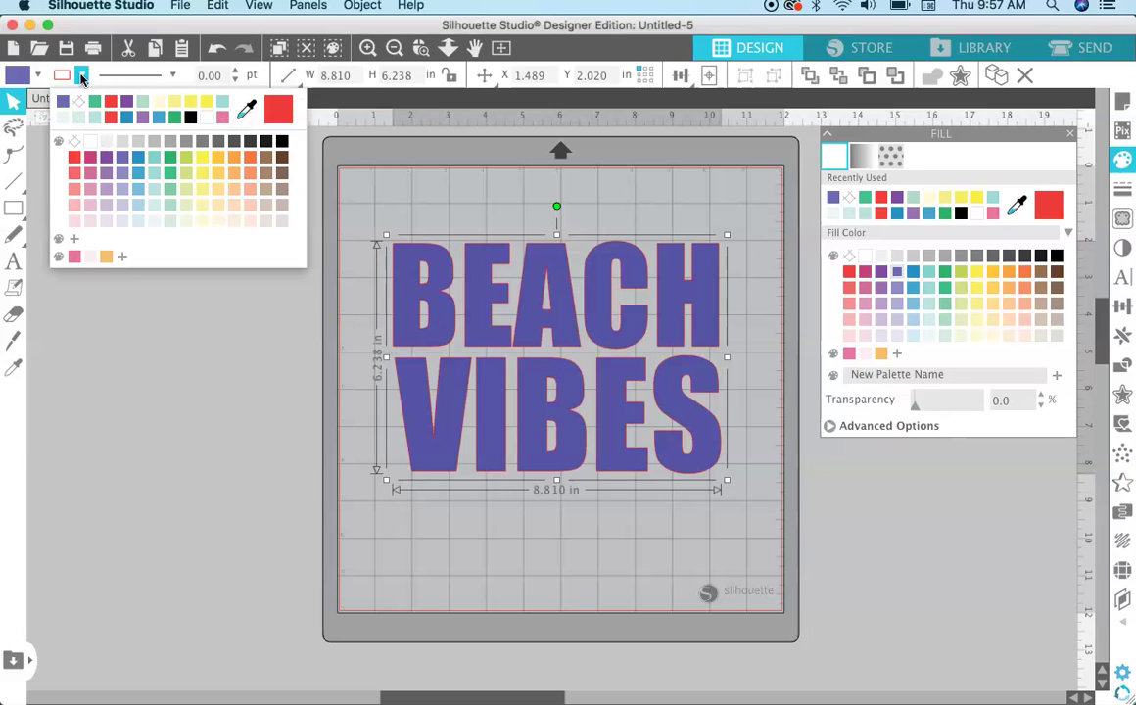
pyautogui.click(81, 107)
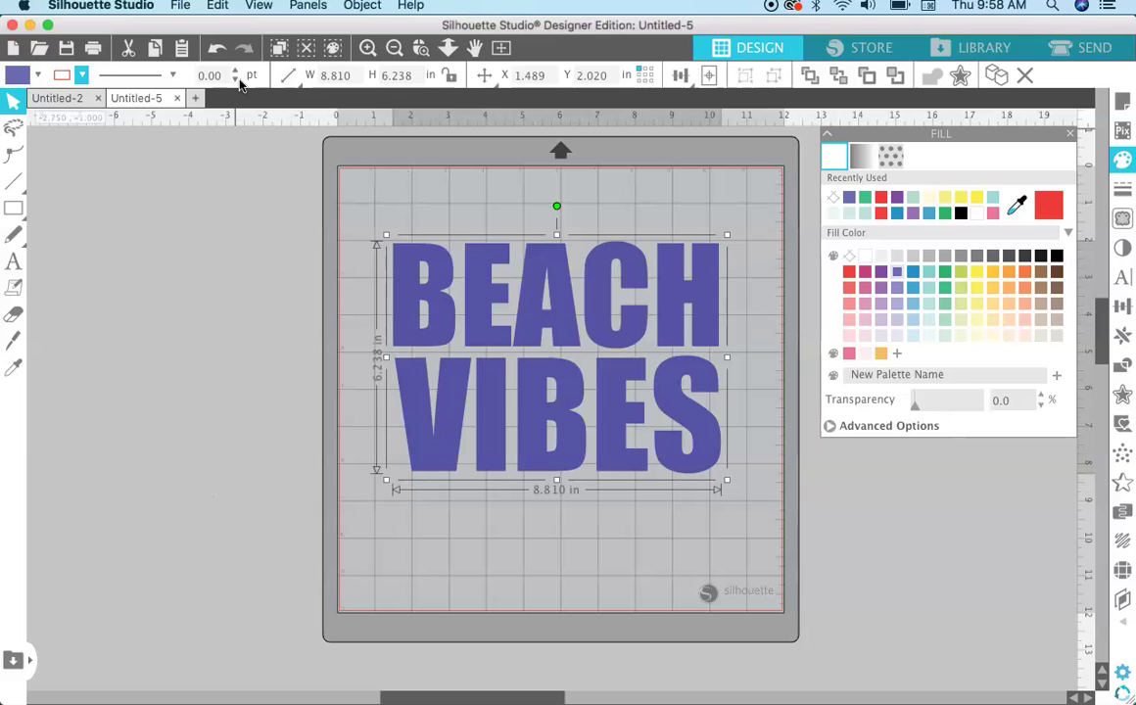
# - Search the design library for PALM and bring the palm tree design onto the mat over the lettering
pyautogui.click(182, 8)
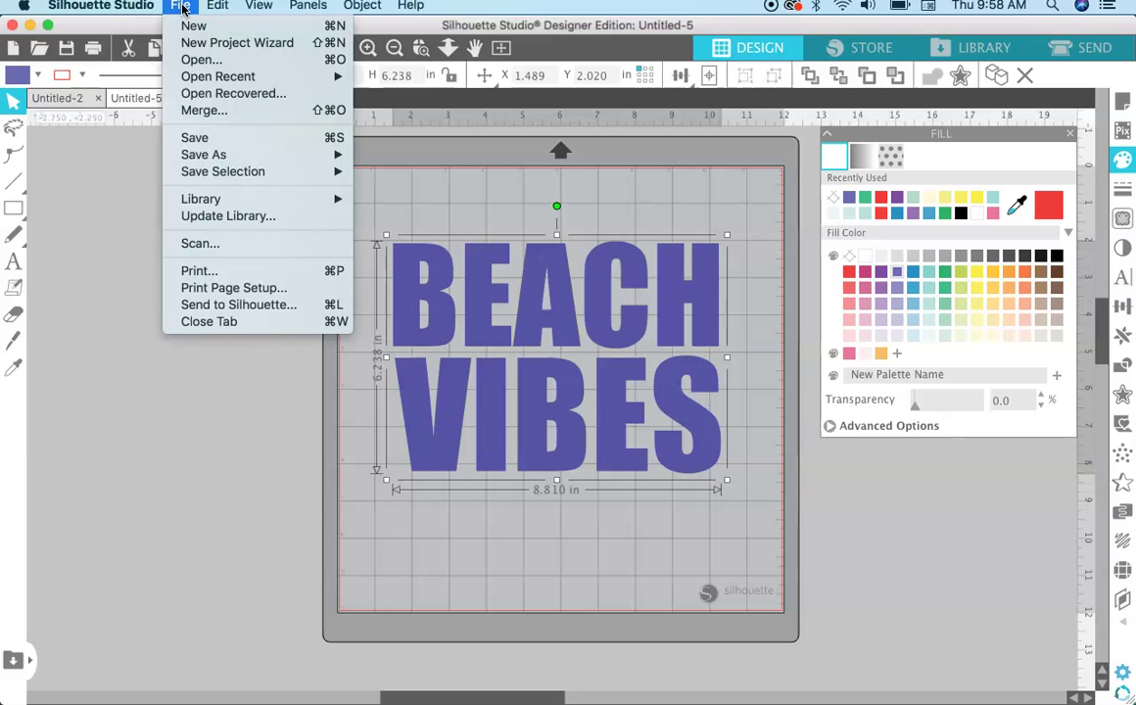
pyautogui.moveTo(256, 203)
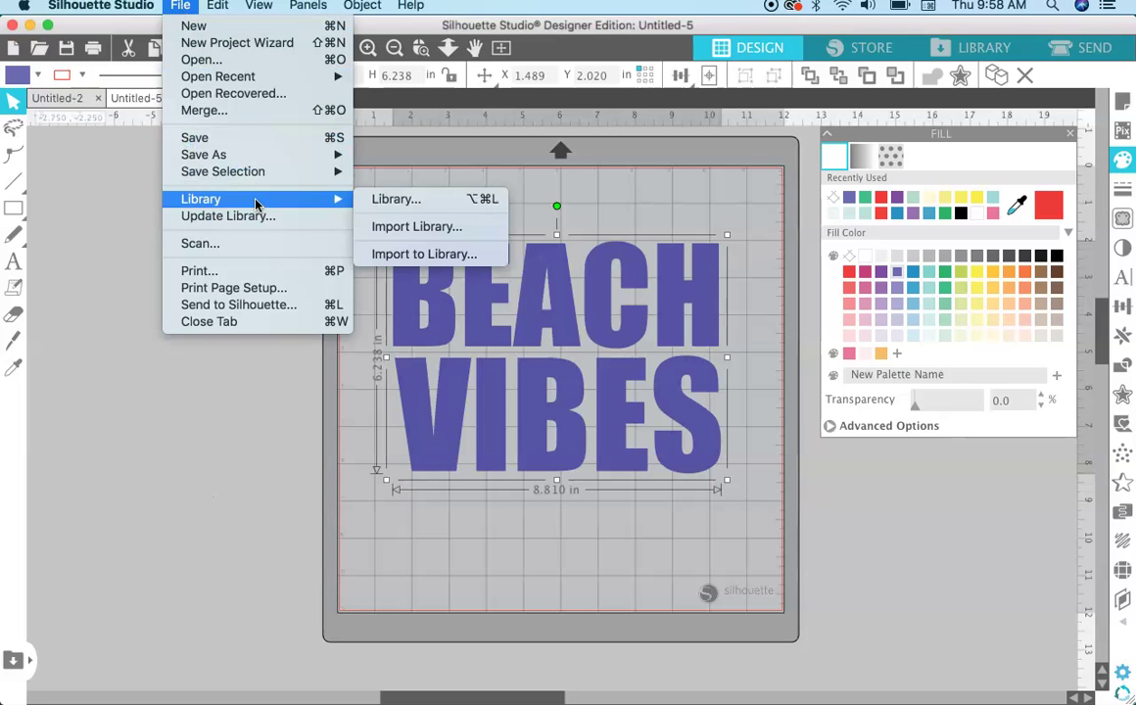
pyautogui.click(396, 202)
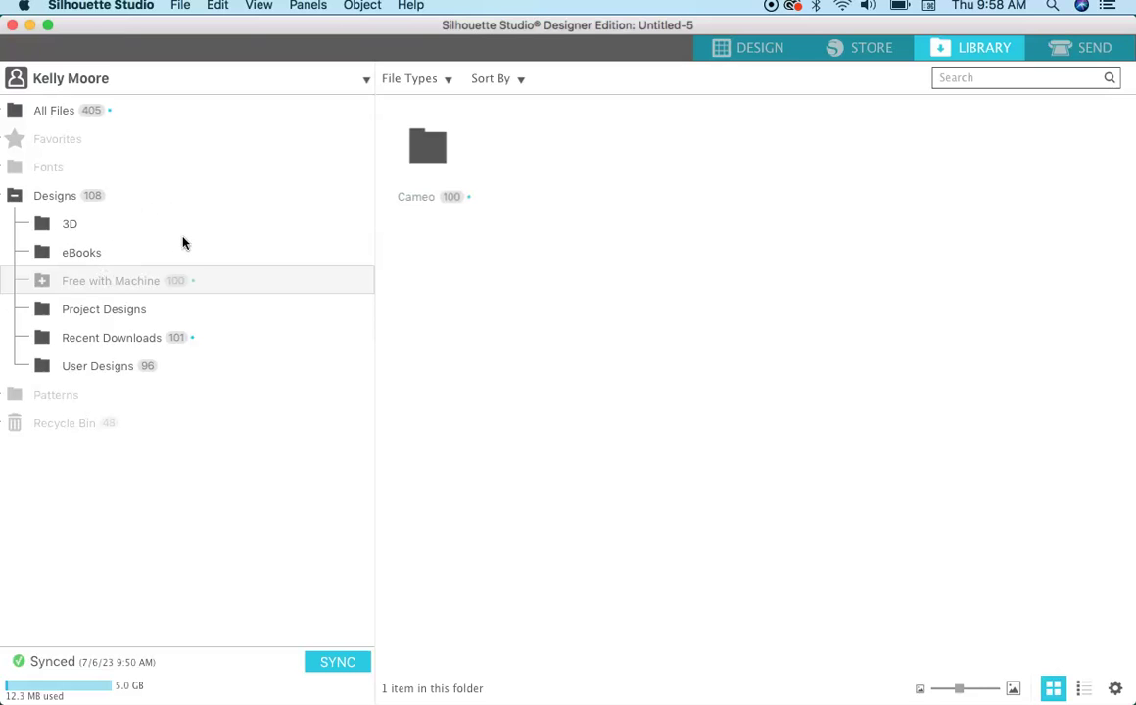
pyautogui.click(431, 152)
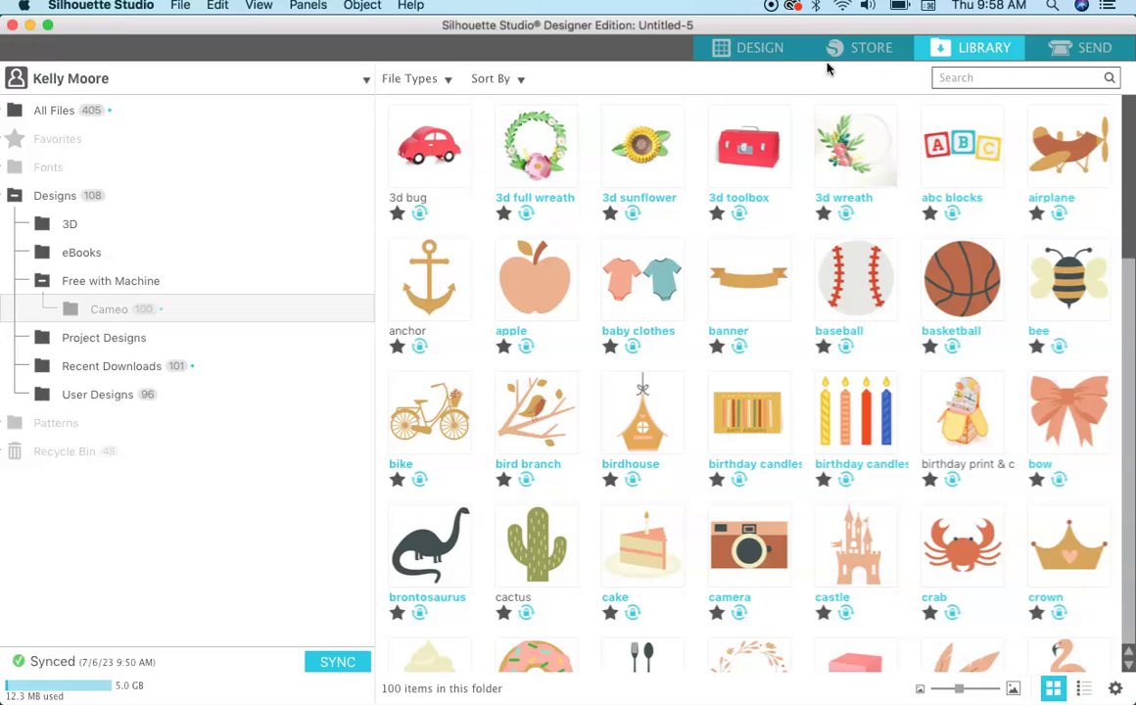
pyautogui.click(1015, 78)
pyautogui.write('PALM')
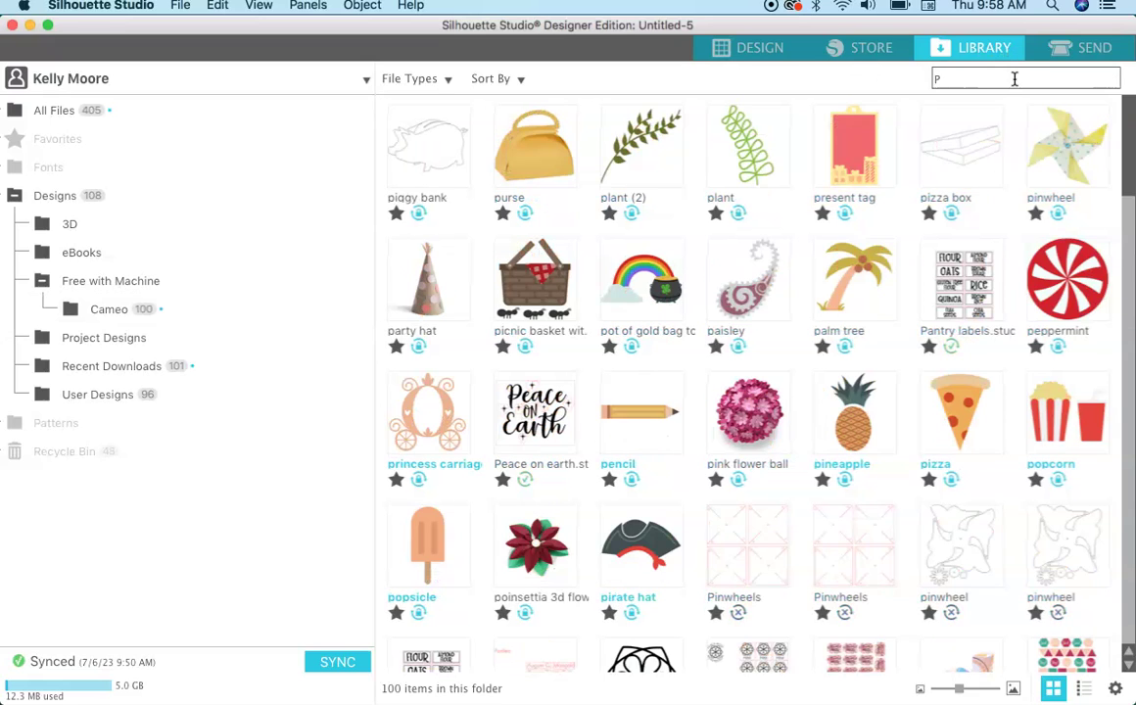
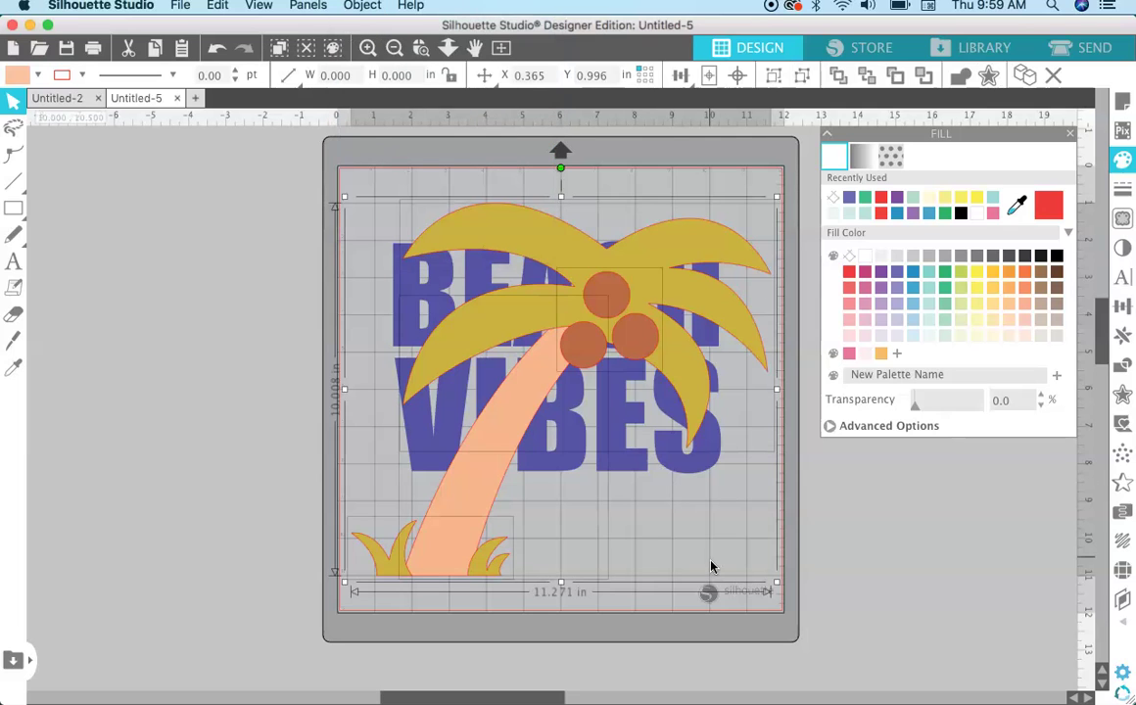
# - Delete the three coconuts and the grass tufts from the palm tree design
pyautogui.click(607, 295)
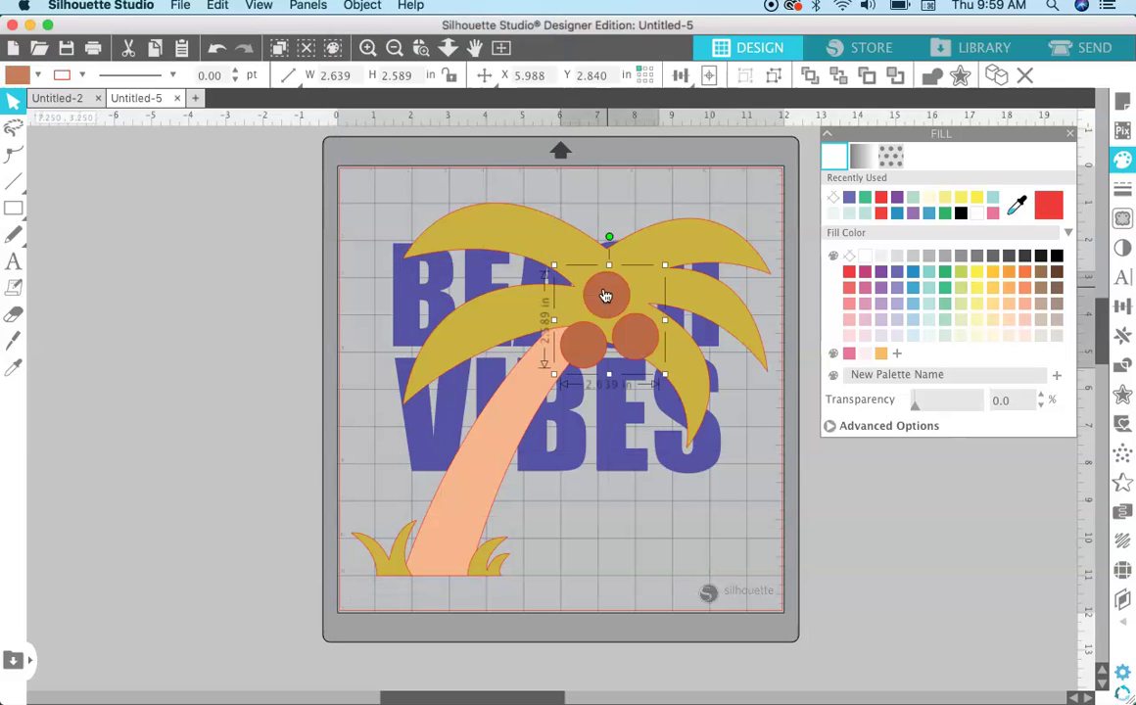
pyautogui.press('Delete')
pyautogui.click(385, 554)
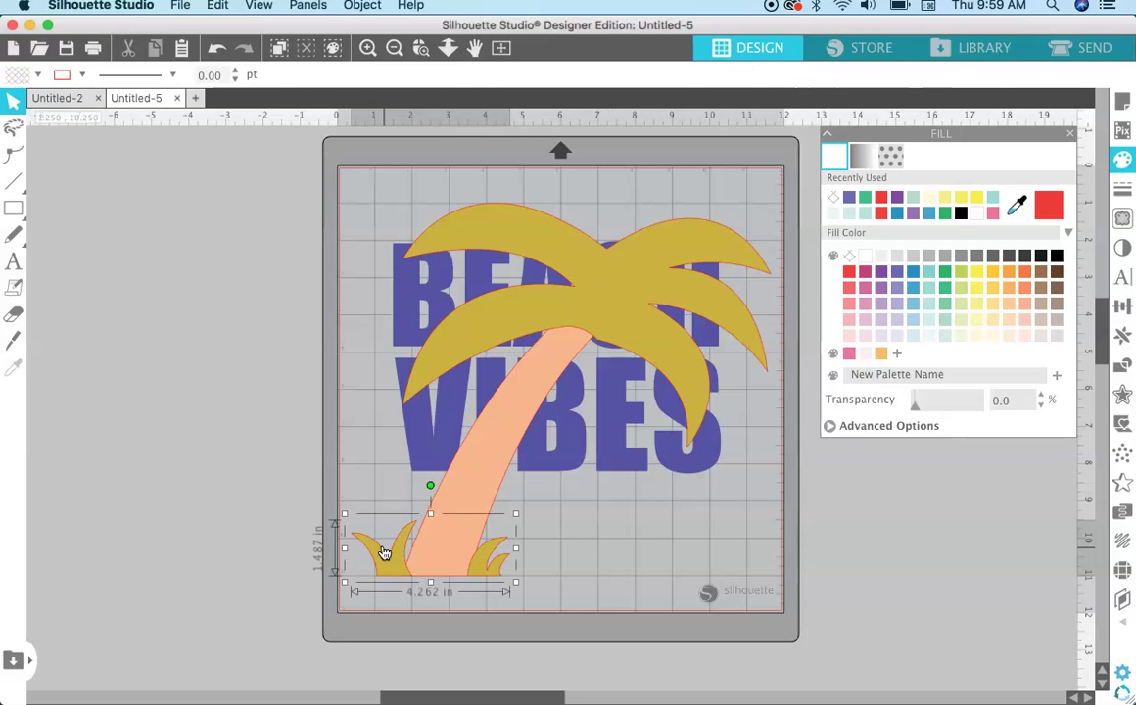
pyautogui.press('Delete')
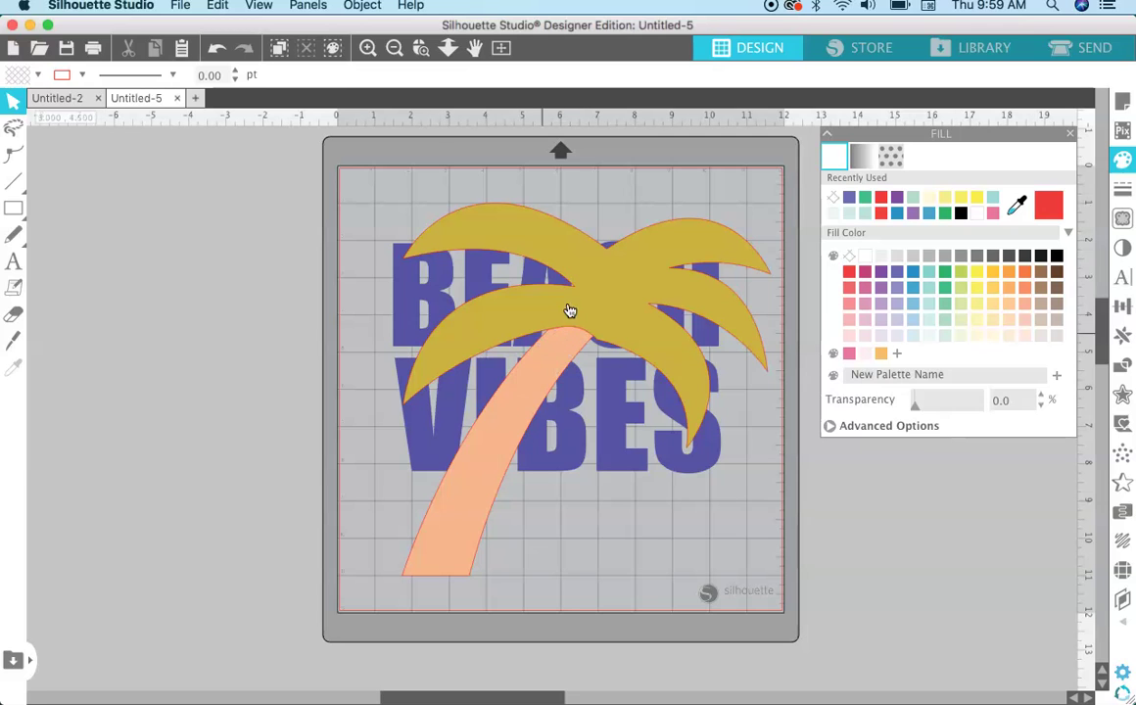
# - Weld the palm fronds and the trunk into one shape
pyautogui.click(602, 286)
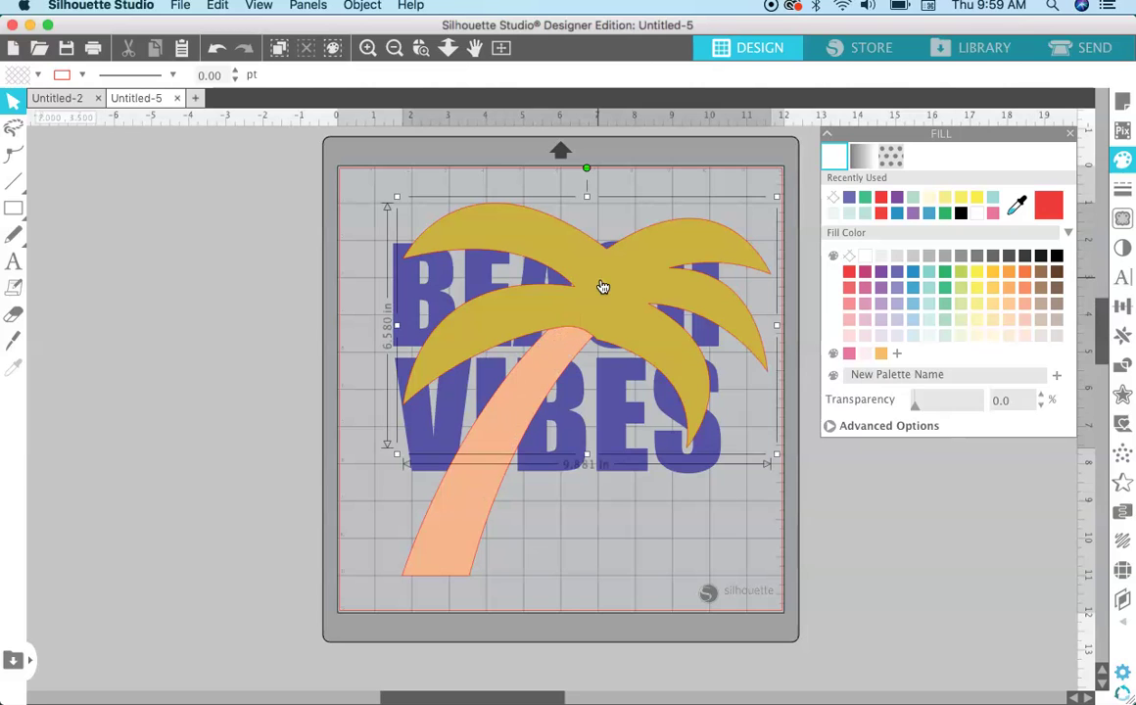
pyautogui.keyDown('shift'); pyautogui.click(454, 526); pyautogui.keyUp('shift')
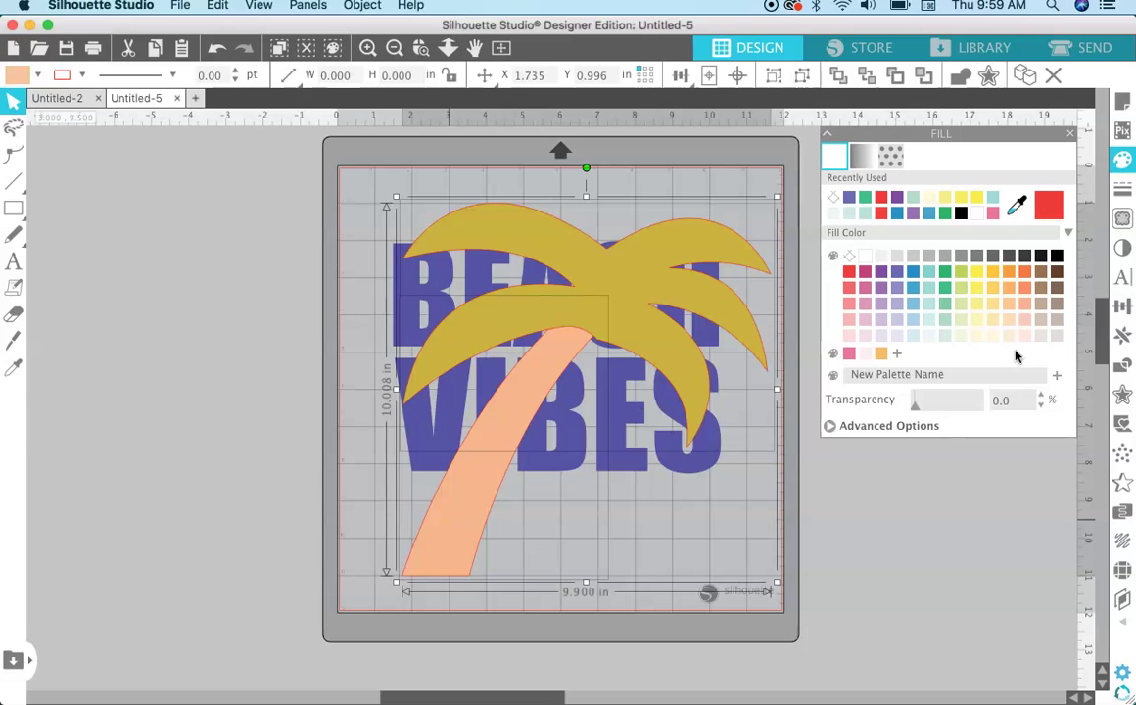
pyautogui.click(1122, 365)
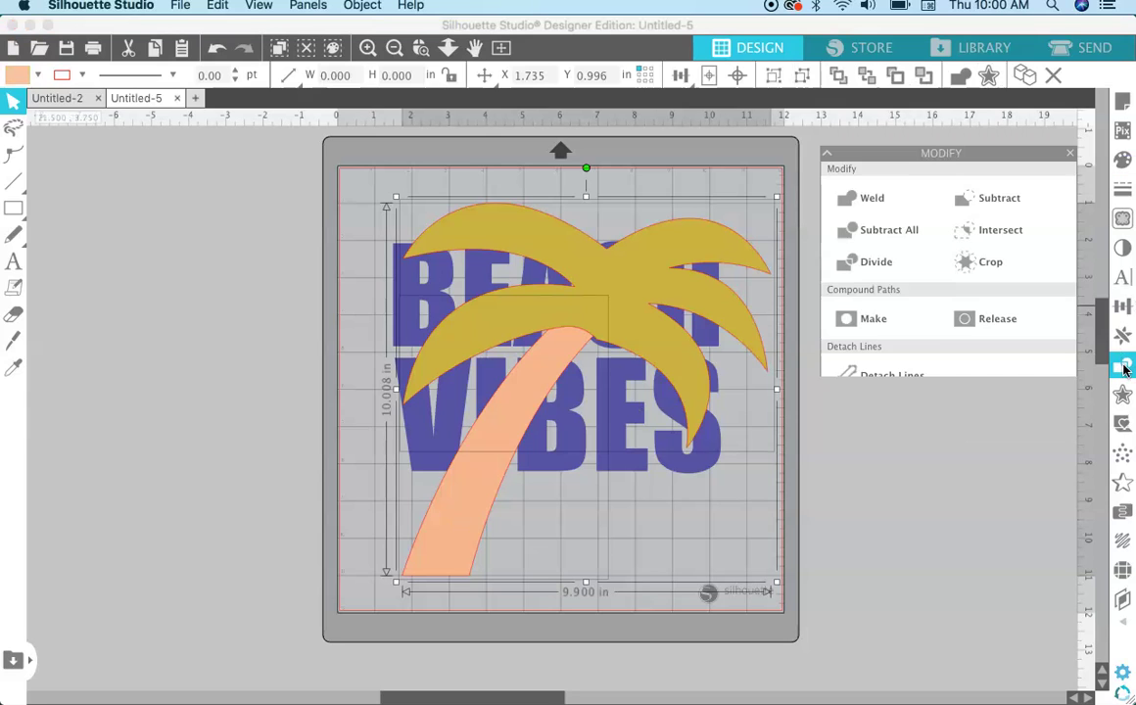
pyautogui.click(851, 185)
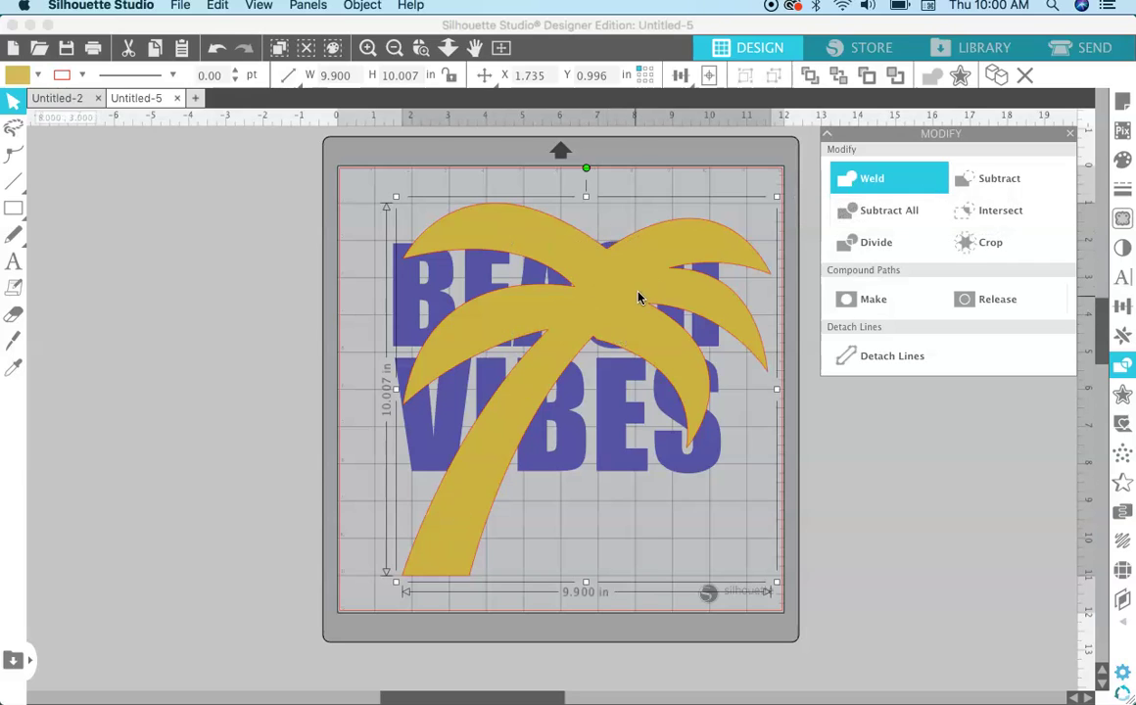
# - Fill the welded palm tree with green and make its outline transparent
pyautogui.click(1124, 160)
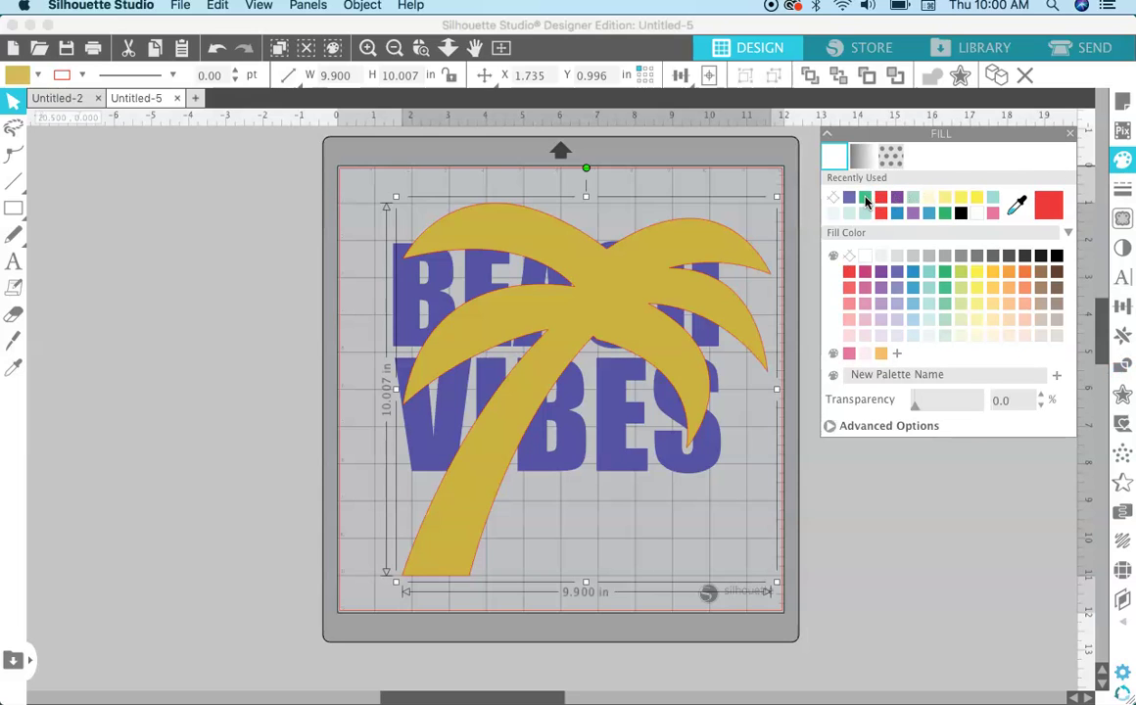
pyautogui.click(865, 199)
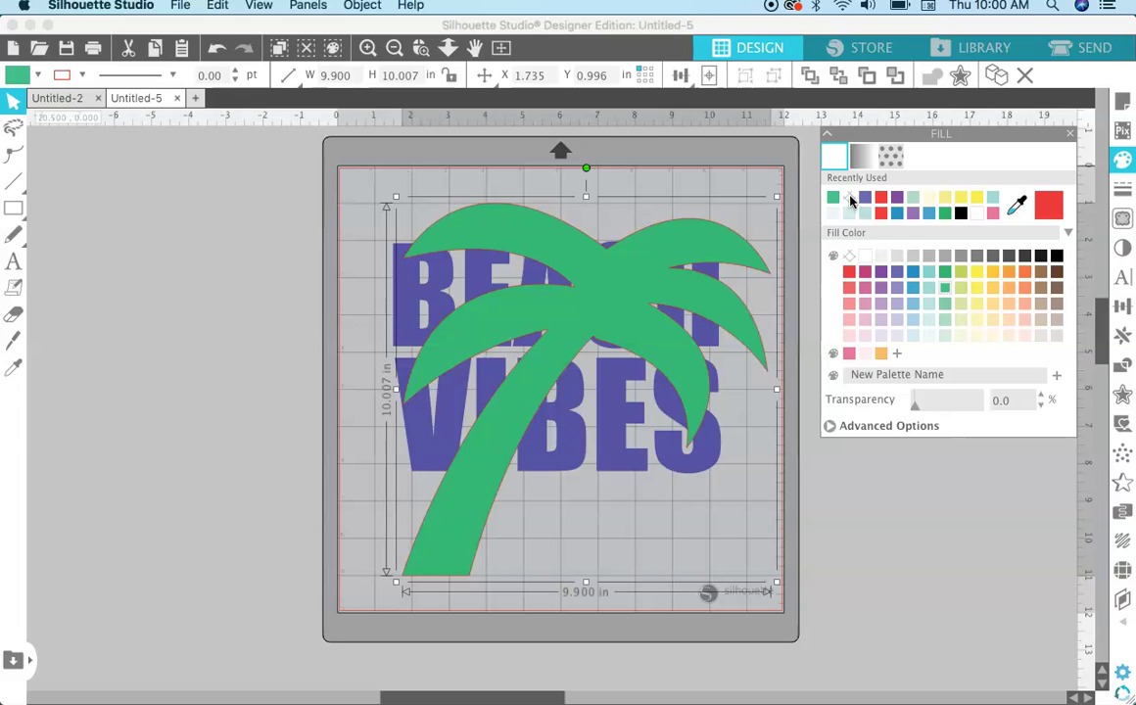
pyautogui.click(83, 78)
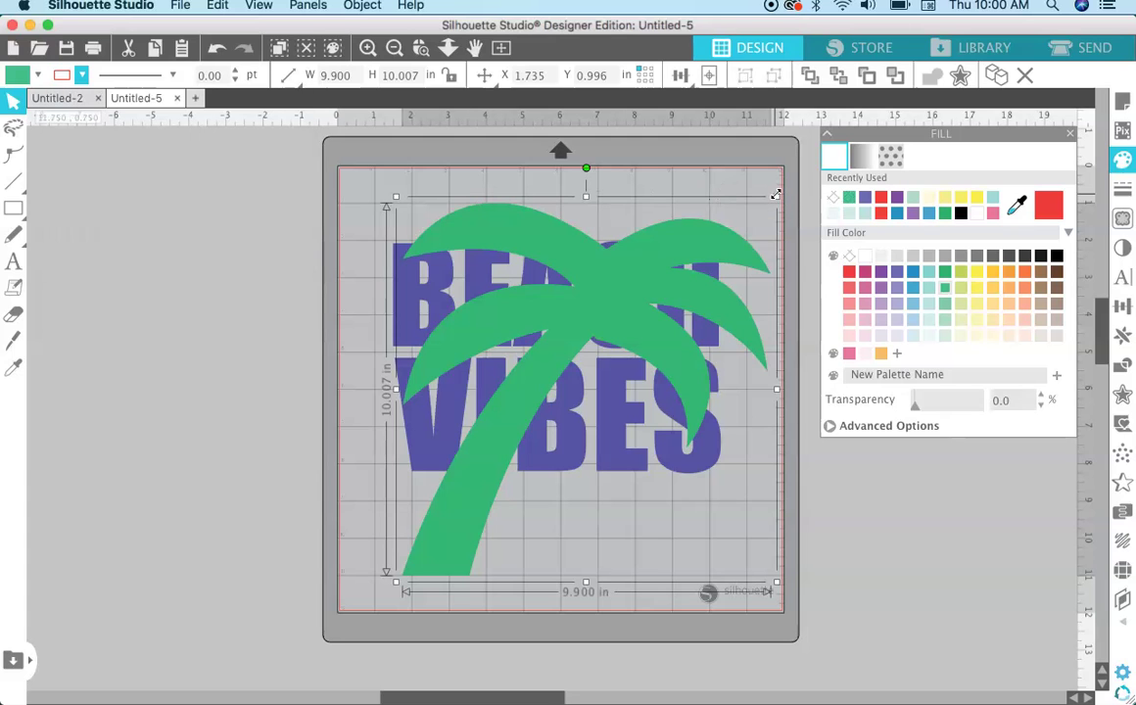
# - Shrink the palm tree proportionally to about 6.3 in wide and position it over the lettering, with the trunk base at the bottom of VIBES
pyautogui.moveTo(775, 197); pyautogui.dragTo(627, 338)
pyautogui.moveTo(530, 418); pyautogui.dragTo(605, 300)
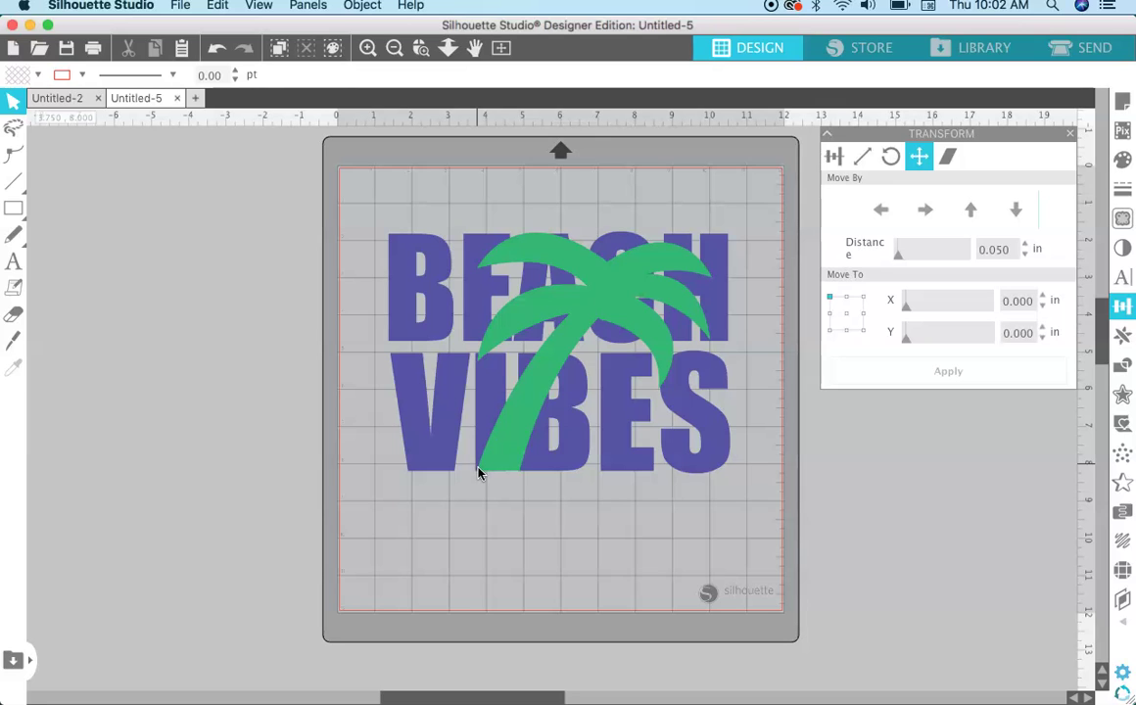
# - Select the lettering and the palm tree together and crop out their overlapping areas
pyautogui.click(582, 372)
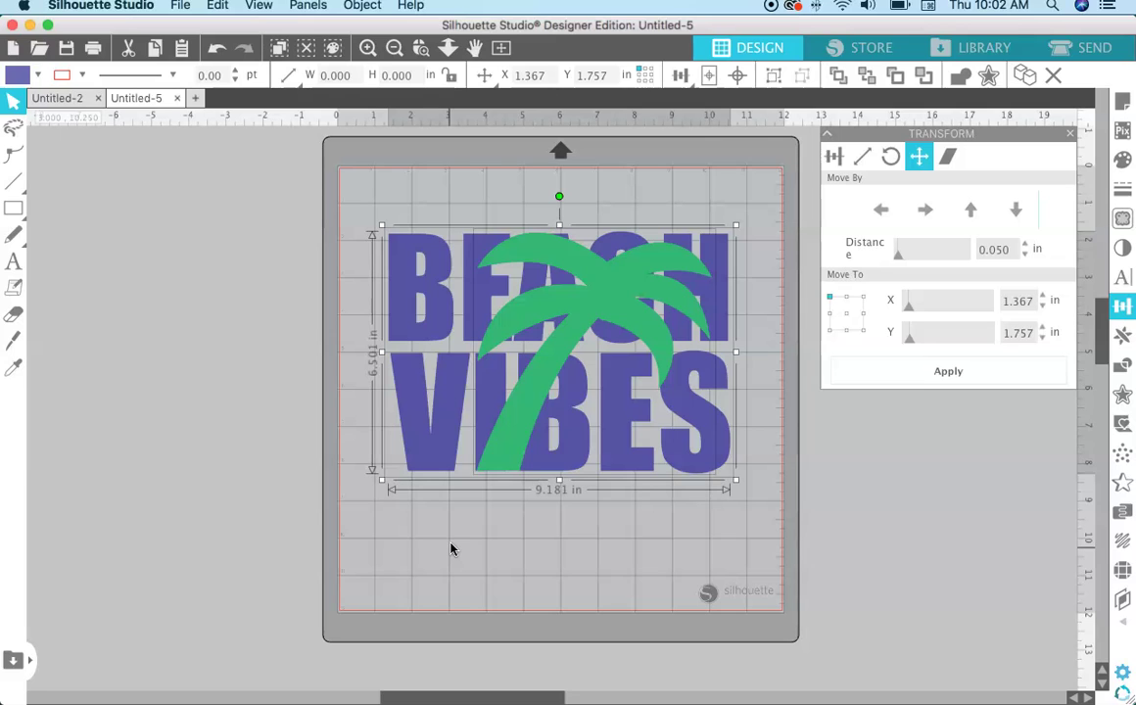
pyautogui.click(1123, 368)
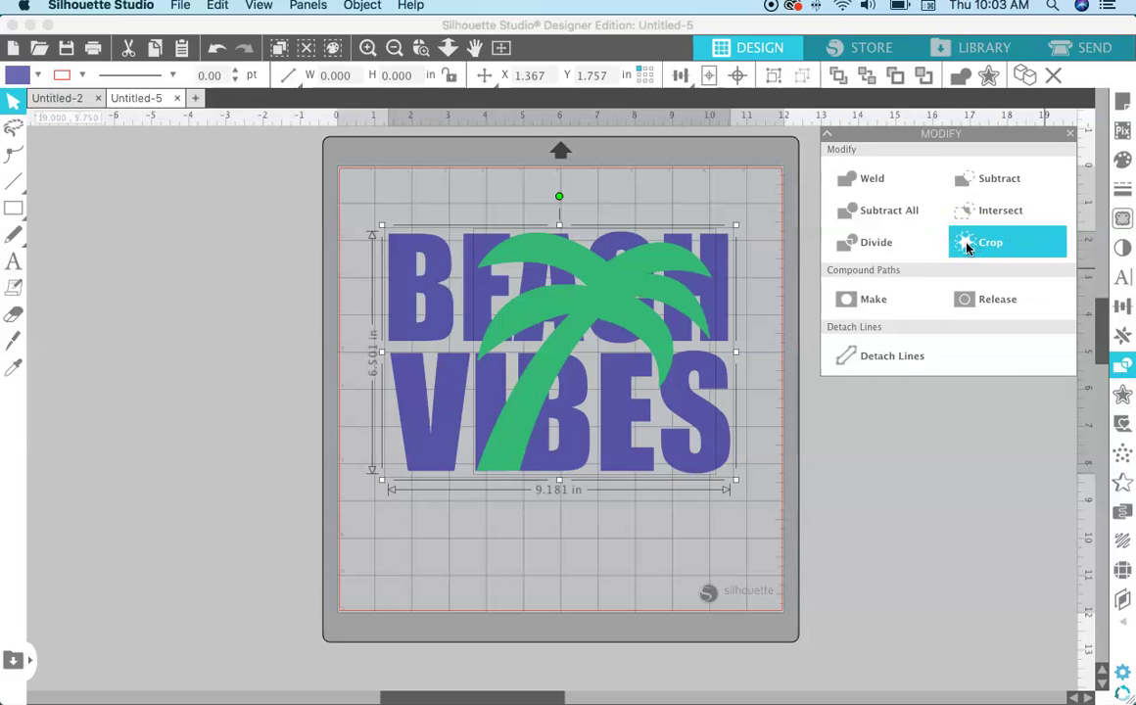
pyautogui.click(966, 247)
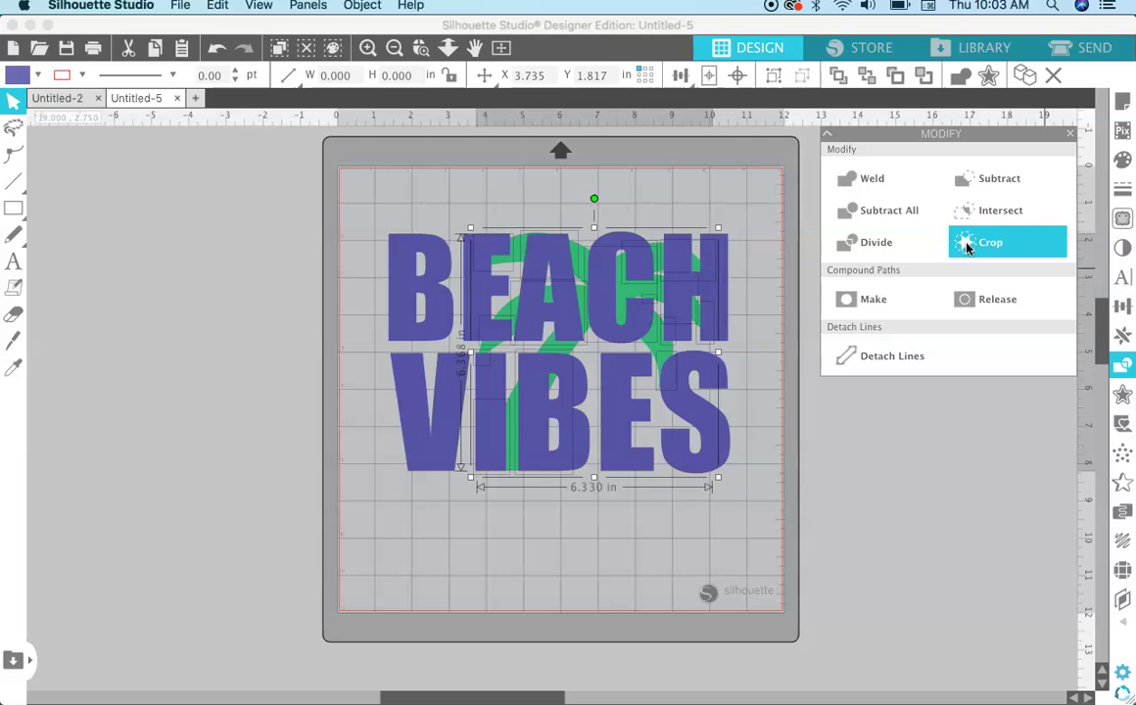
# - Join the cropped overlap pieces into a compound path and fill it with red
pyautogui.click(864, 300)
pyautogui.click(890, 406)
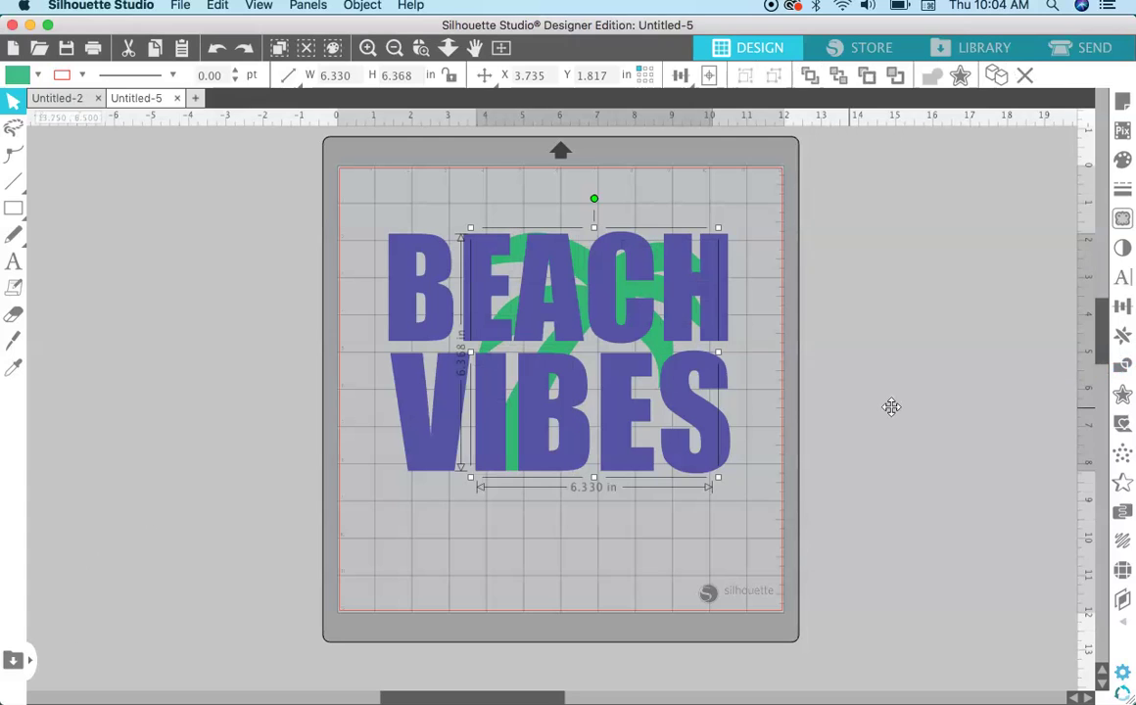
pyautogui.click(1124, 160)
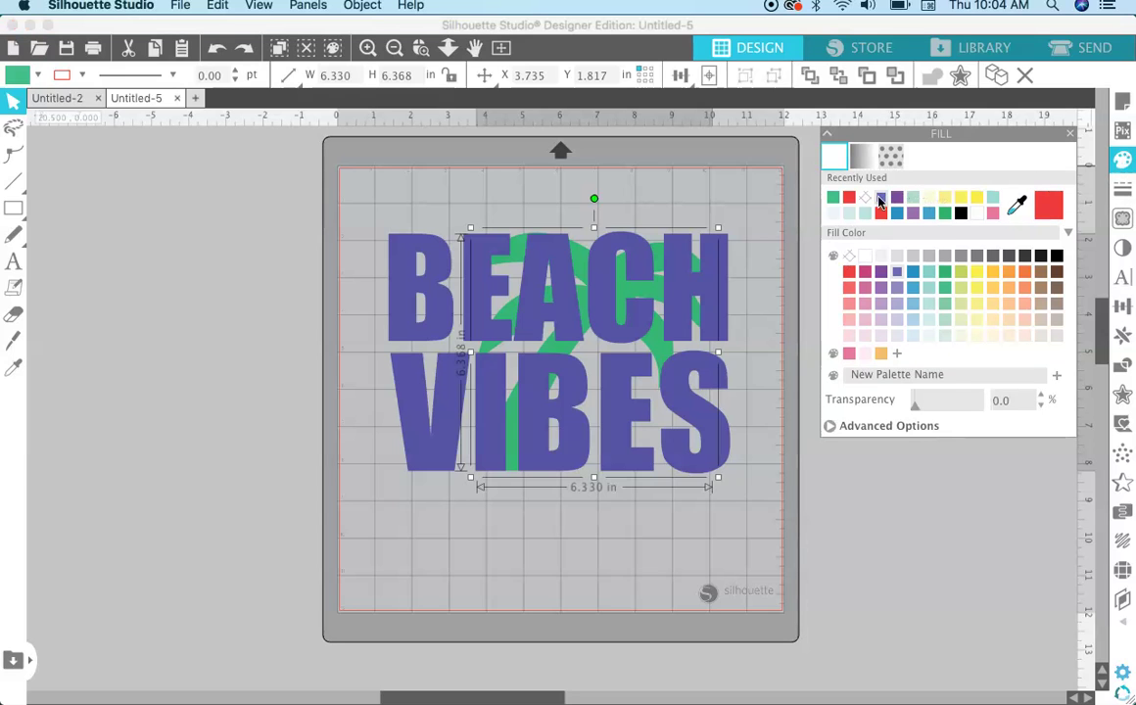
pyautogui.click(851, 199)
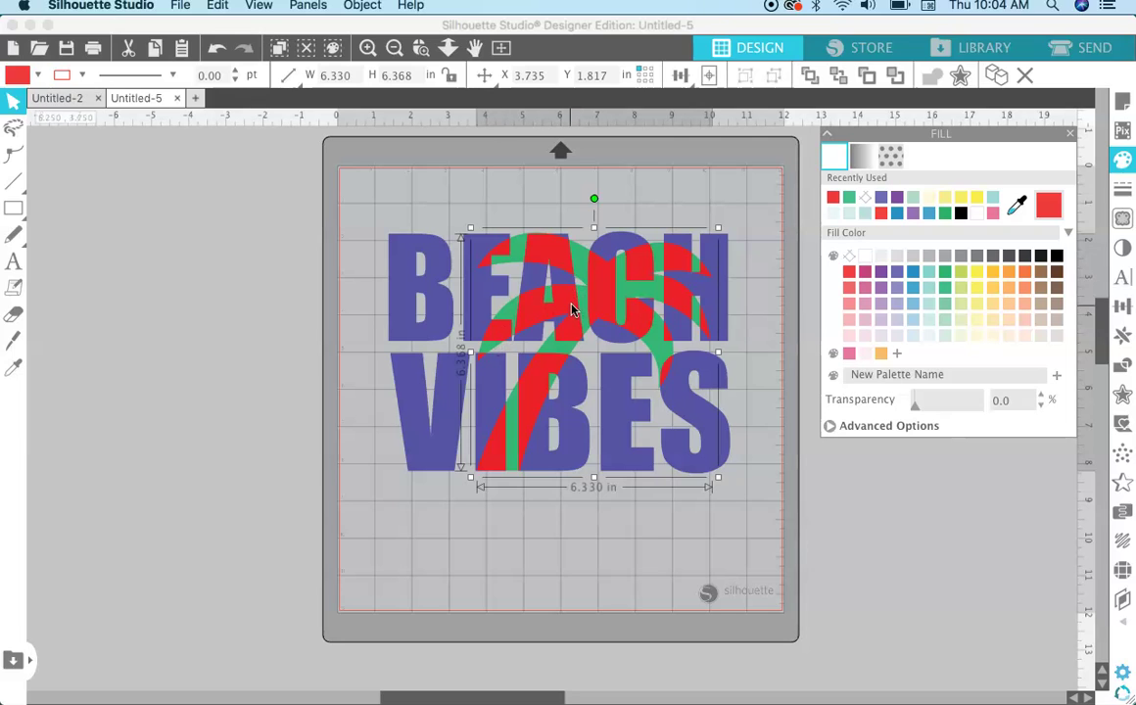
# - Create an outer offset outline around the full green palm tree at a distance of 0.050 in
pyautogui.click(319, 315)
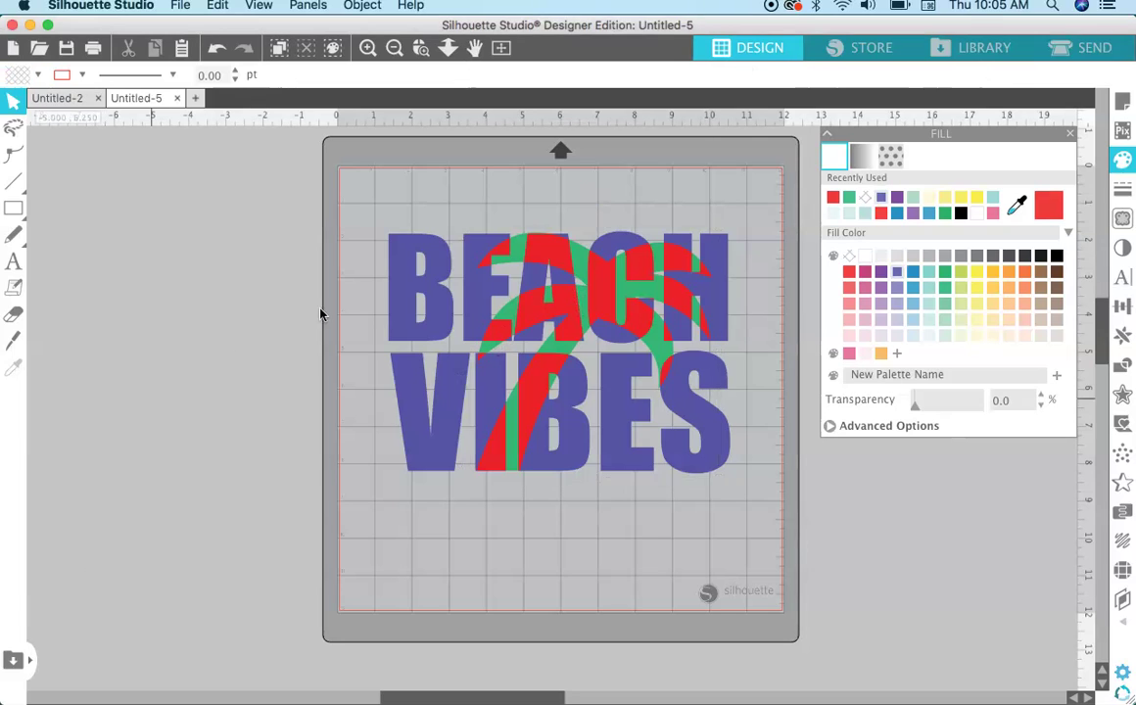
pyautogui.click(517, 255)
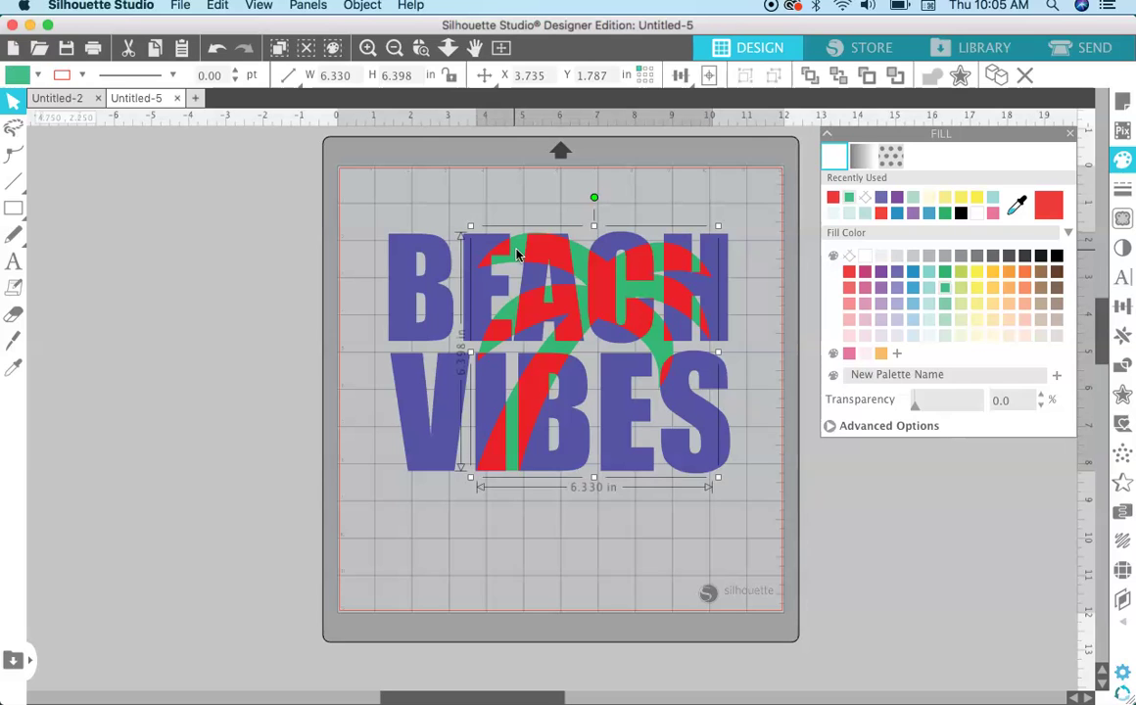
pyautogui.click(1123, 396)
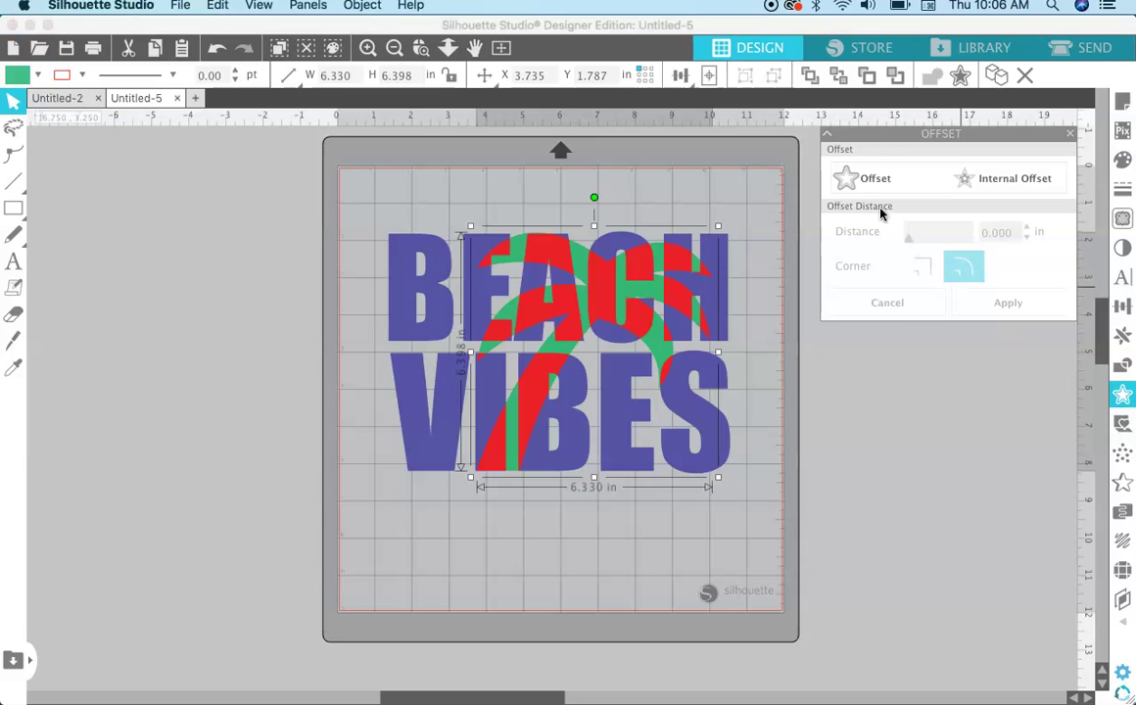
pyautogui.click(848, 180)
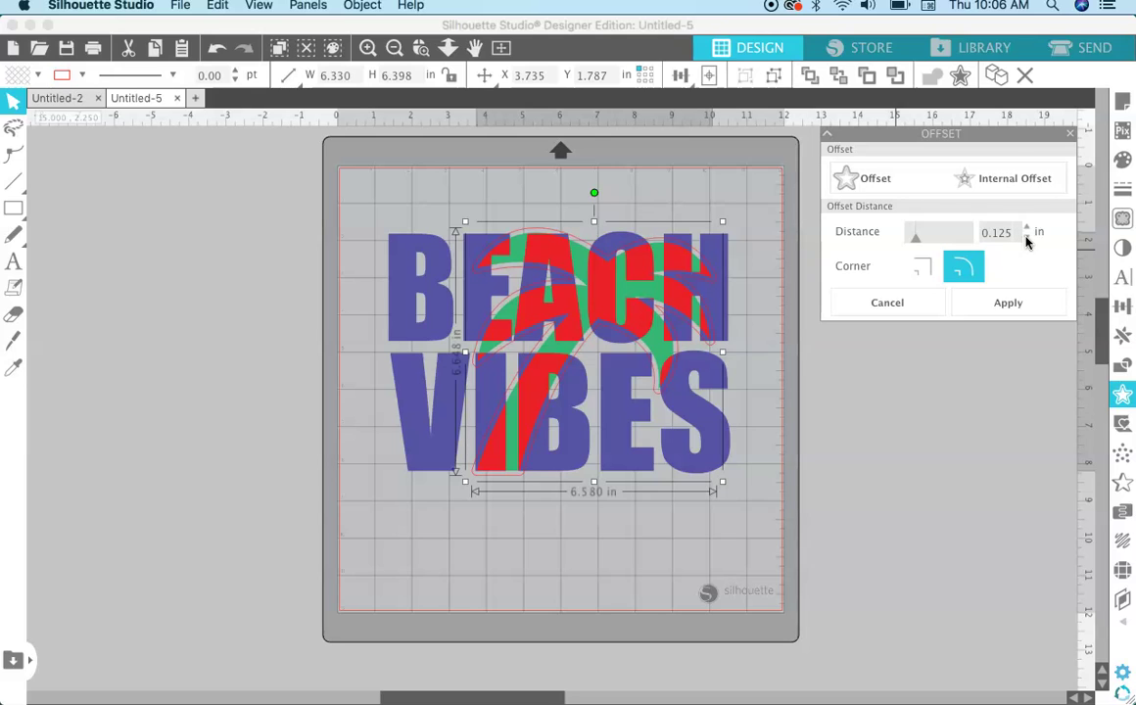
pyautogui.click(1026, 241)
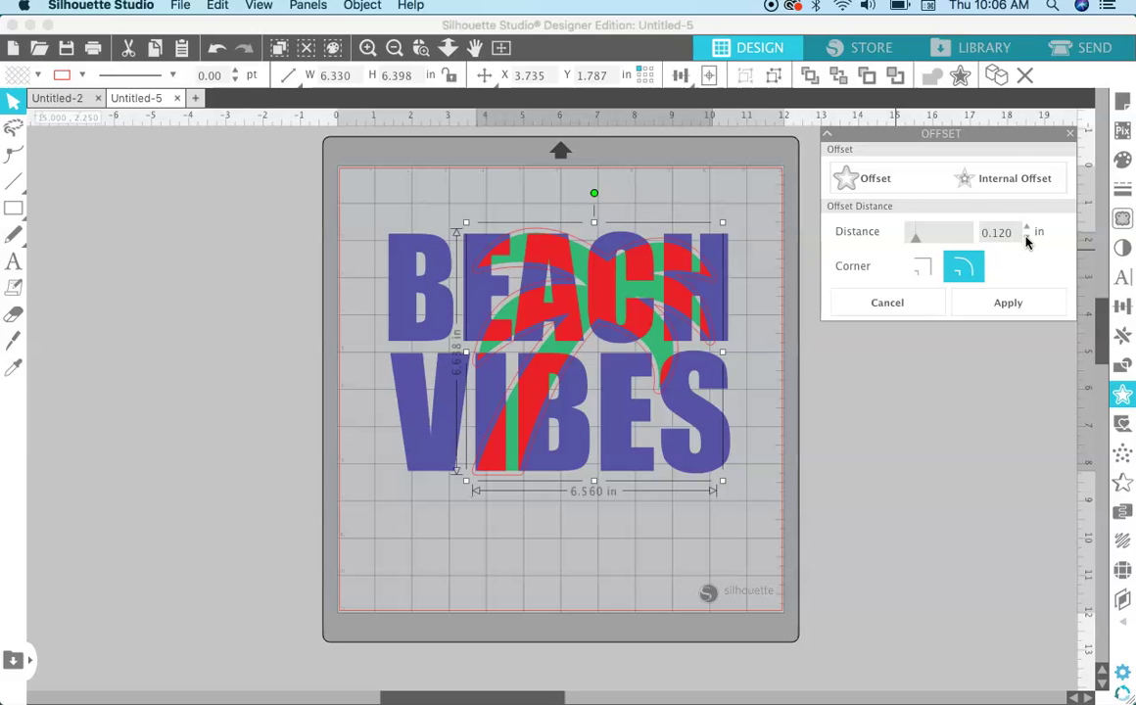
pyautogui.click(1026, 241)
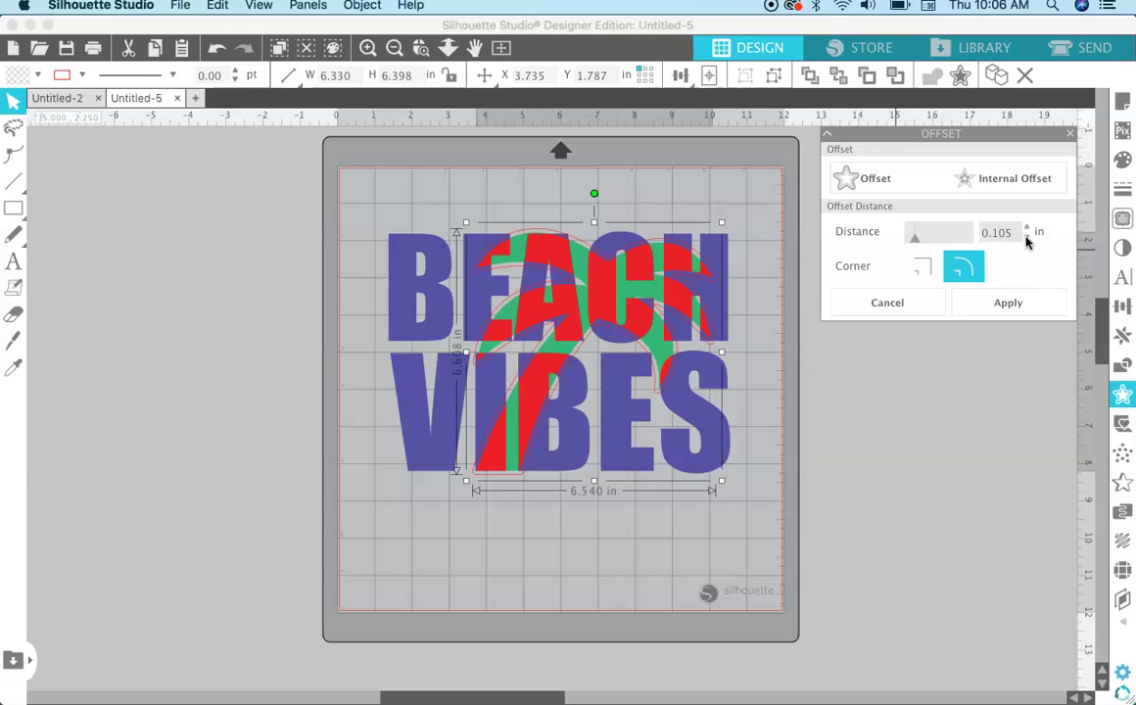
pyautogui.click(1027, 240)
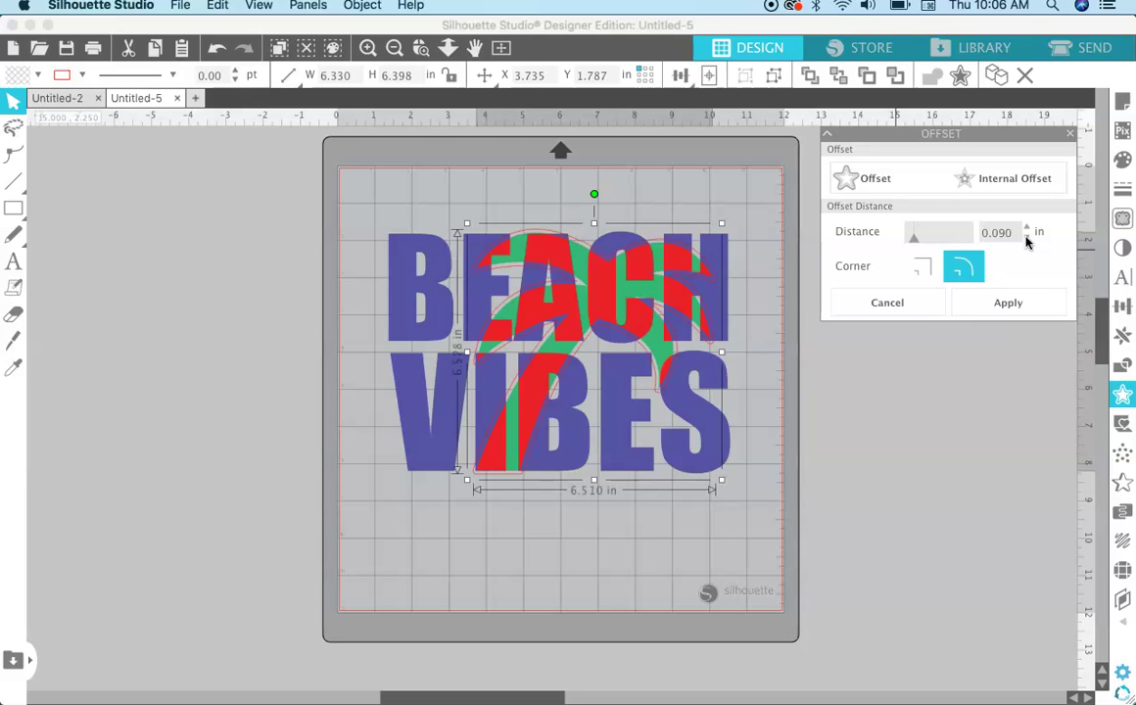
pyautogui.click(1026, 241)
pyautogui.click(1027, 241)
pyautogui.click(1026, 241)
pyautogui.click(1026, 241)
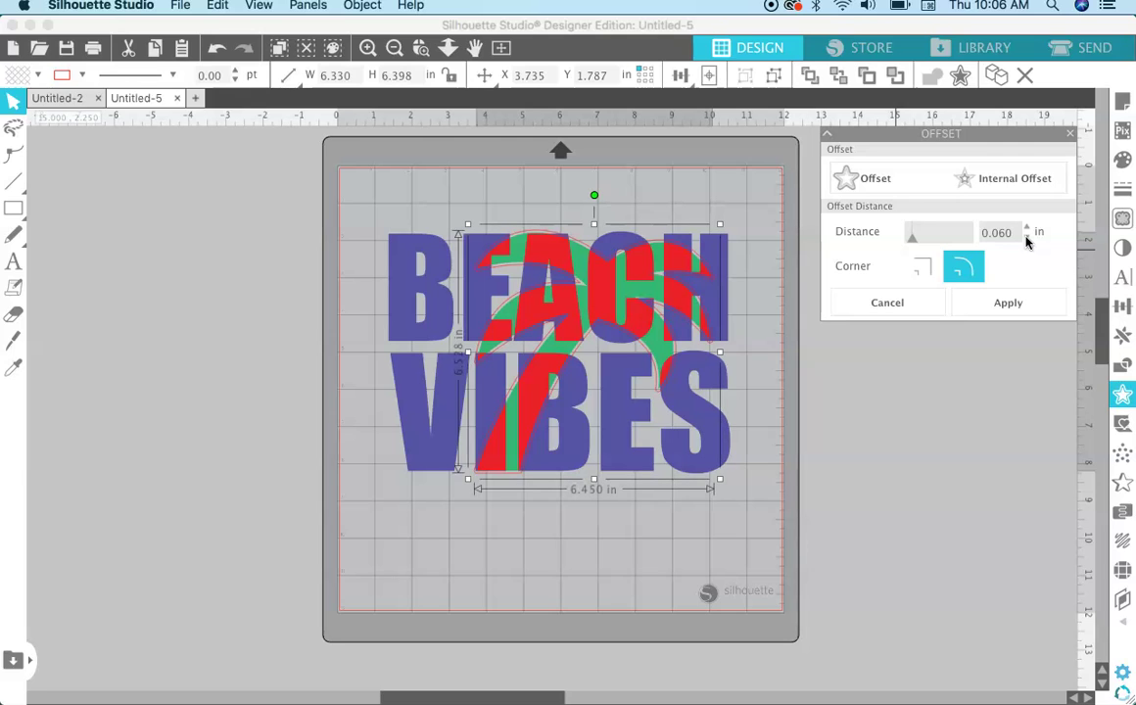
pyautogui.click(1026, 241)
pyautogui.click(1026, 241)
pyautogui.click(1026, 241)
pyautogui.click(1026, 241)
pyautogui.click(1027, 228)
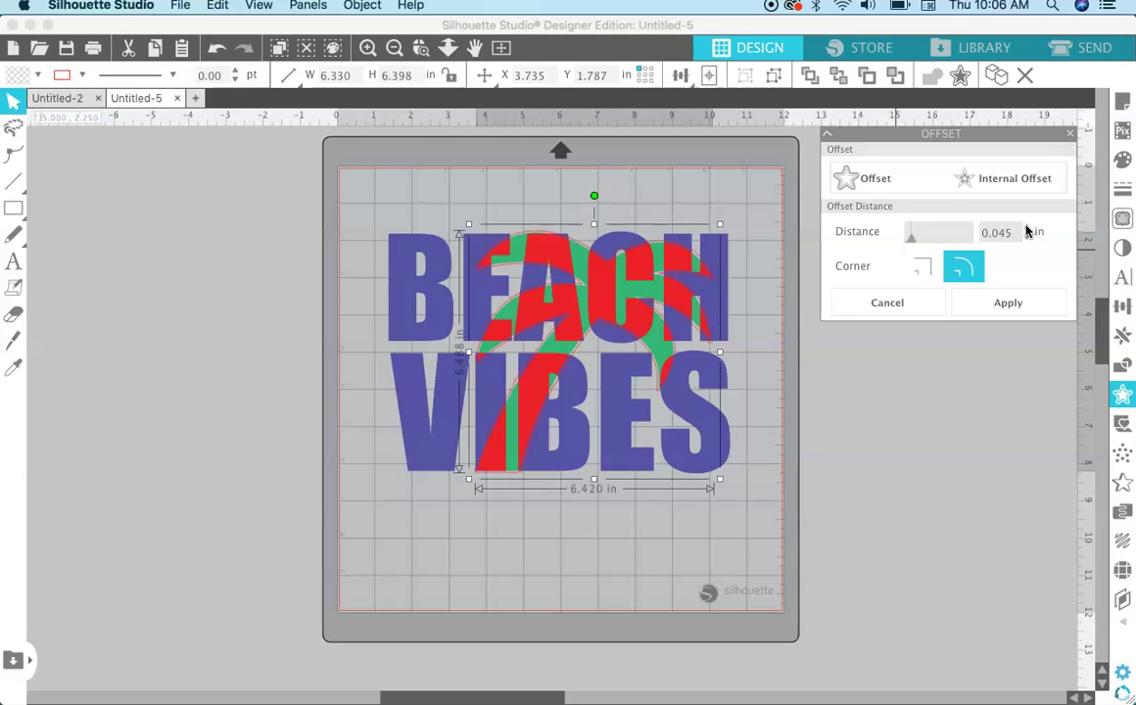
pyautogui.click(1026, 228)
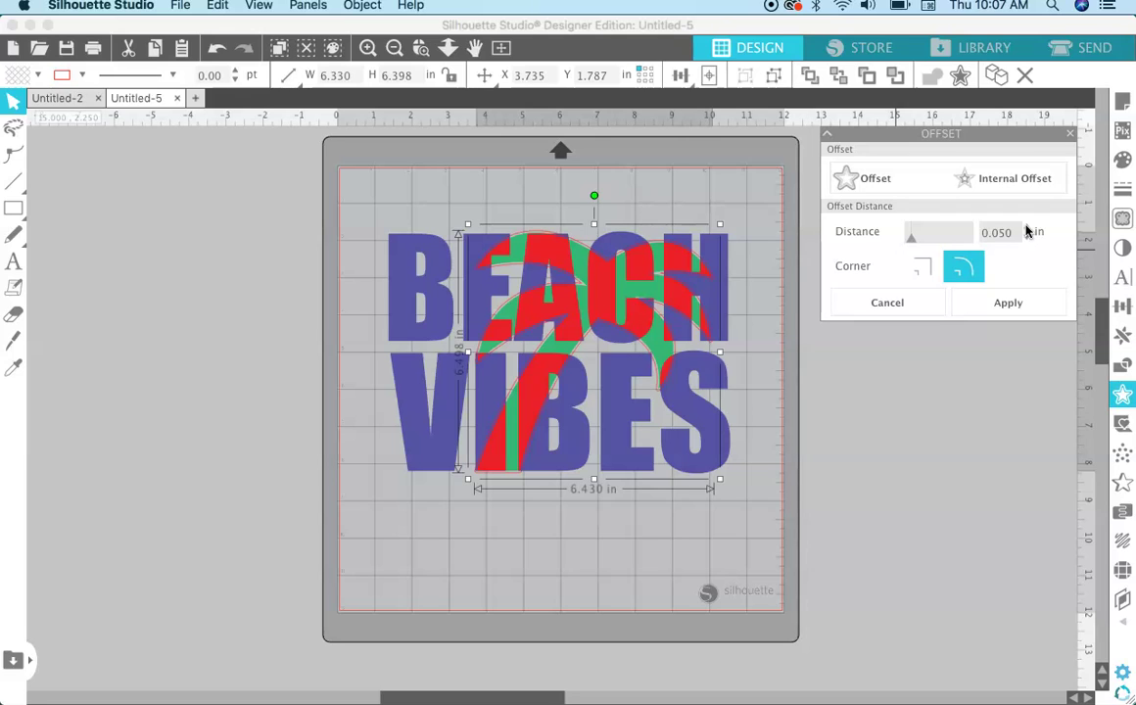
pyautogui.click(1018, 310)
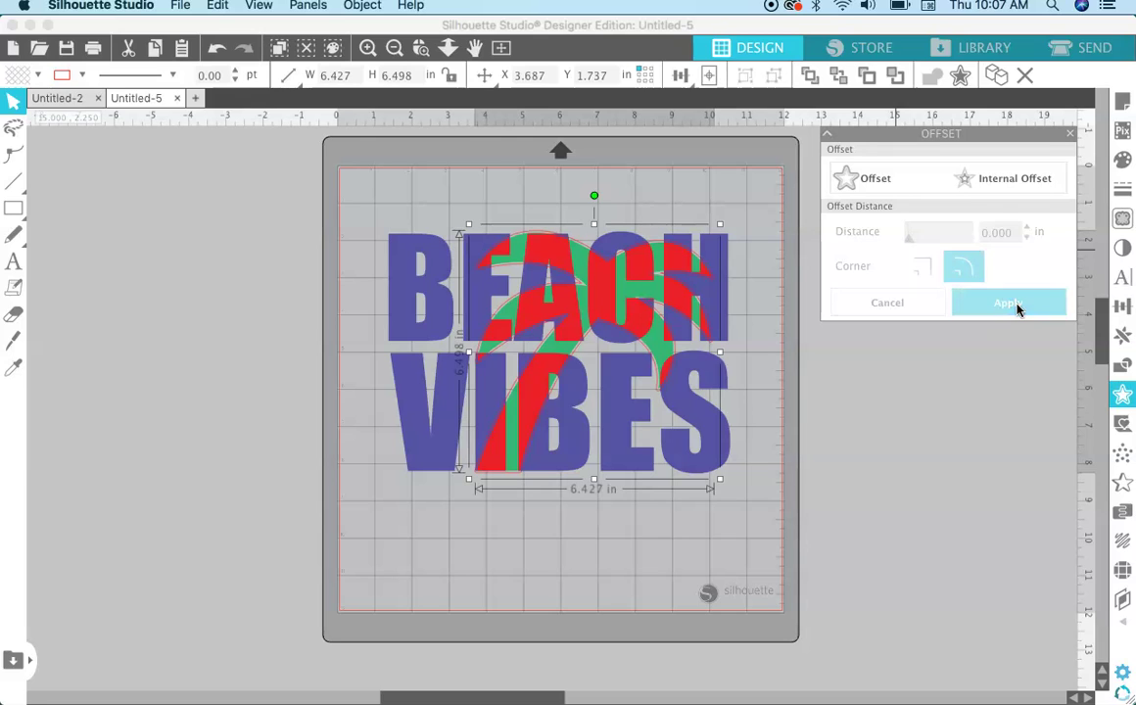
pyautogui.click(193, 464)
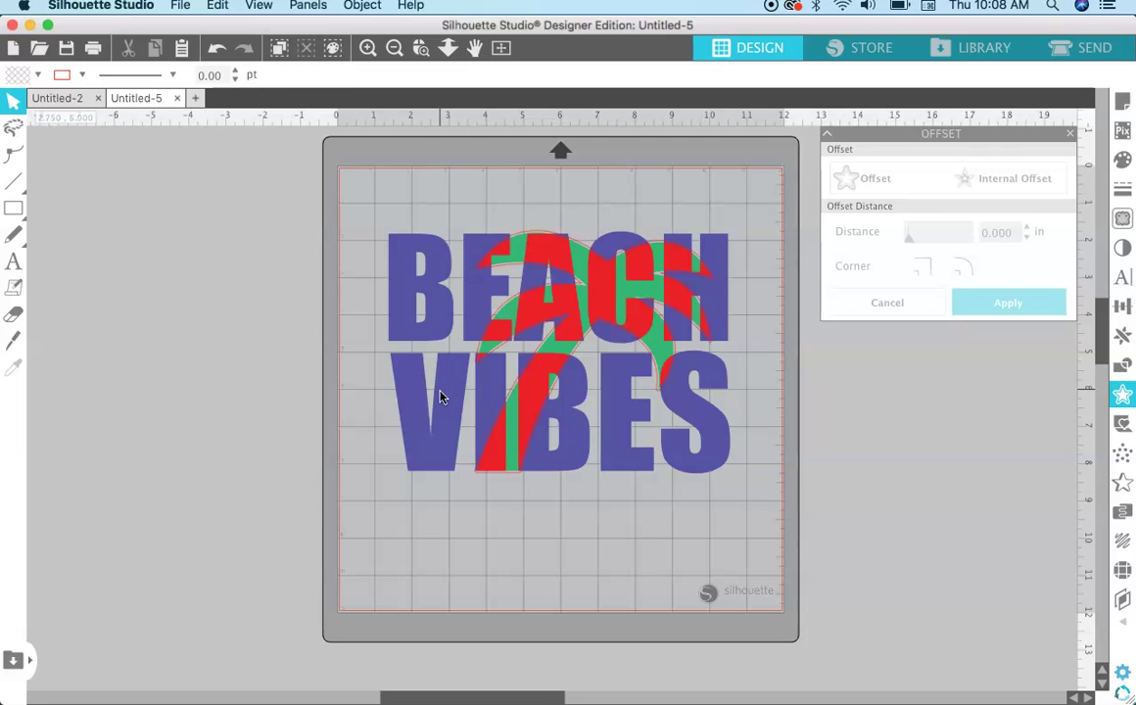
# - Subtract the palm tree's offset outline from the purple lettering and join the remaining letter pieces into a compound path
pyautogui.click(500, 336)
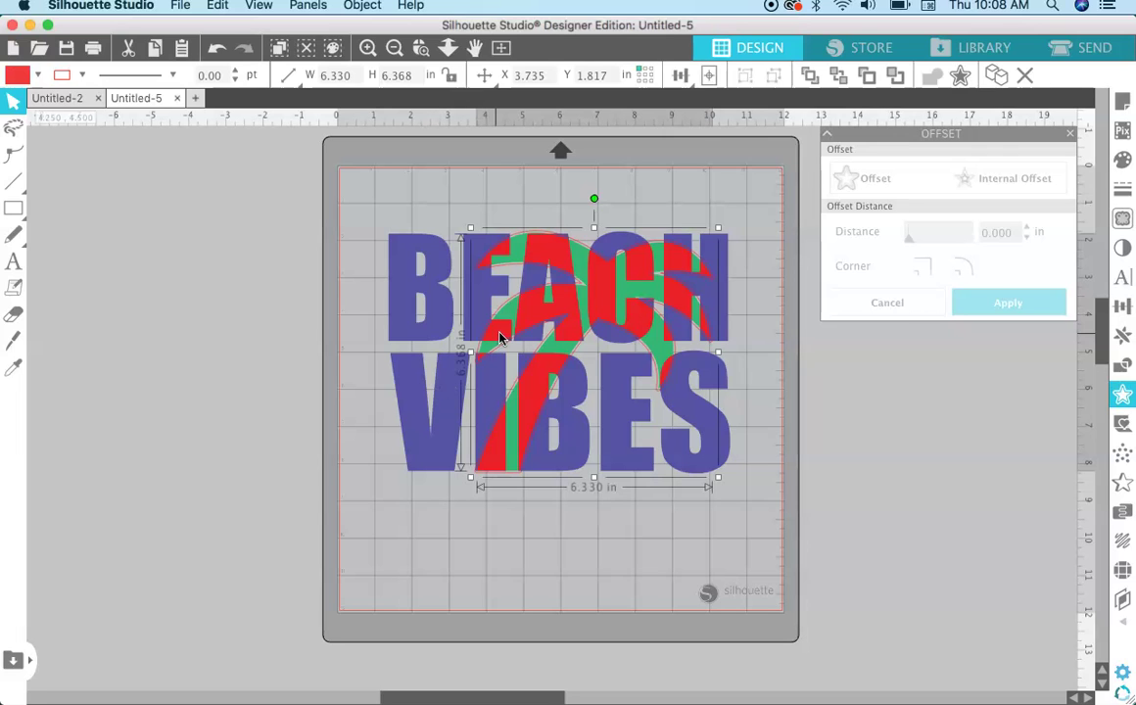
pyautogui.click(367, 49)
pyautogui.click(368, 49)
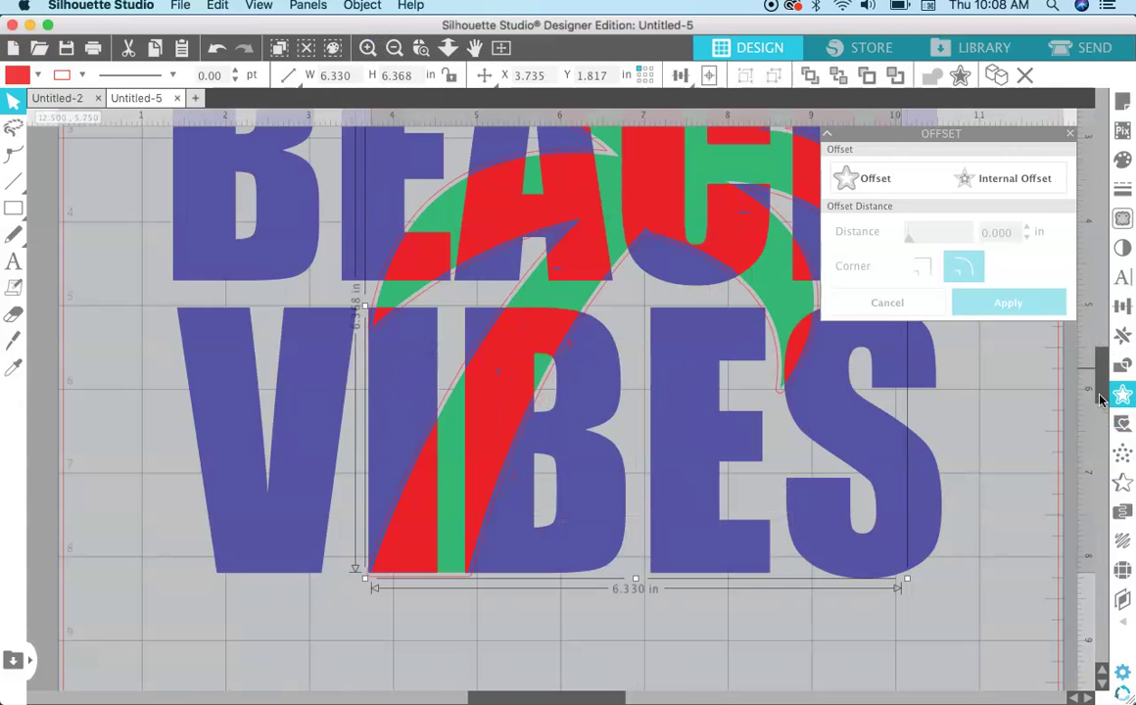
pyautogui.scroll(2, 1099, 388)
pyautogui.scroll(6, 1099, 388)
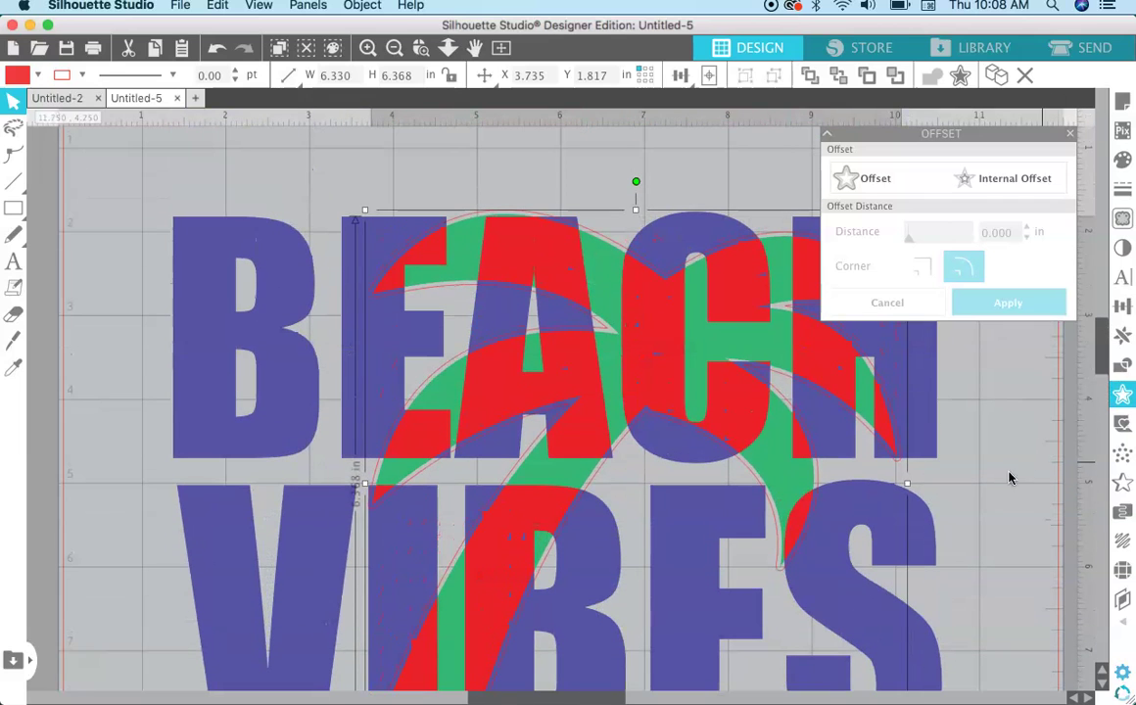
pyautogui.click(992, 476)
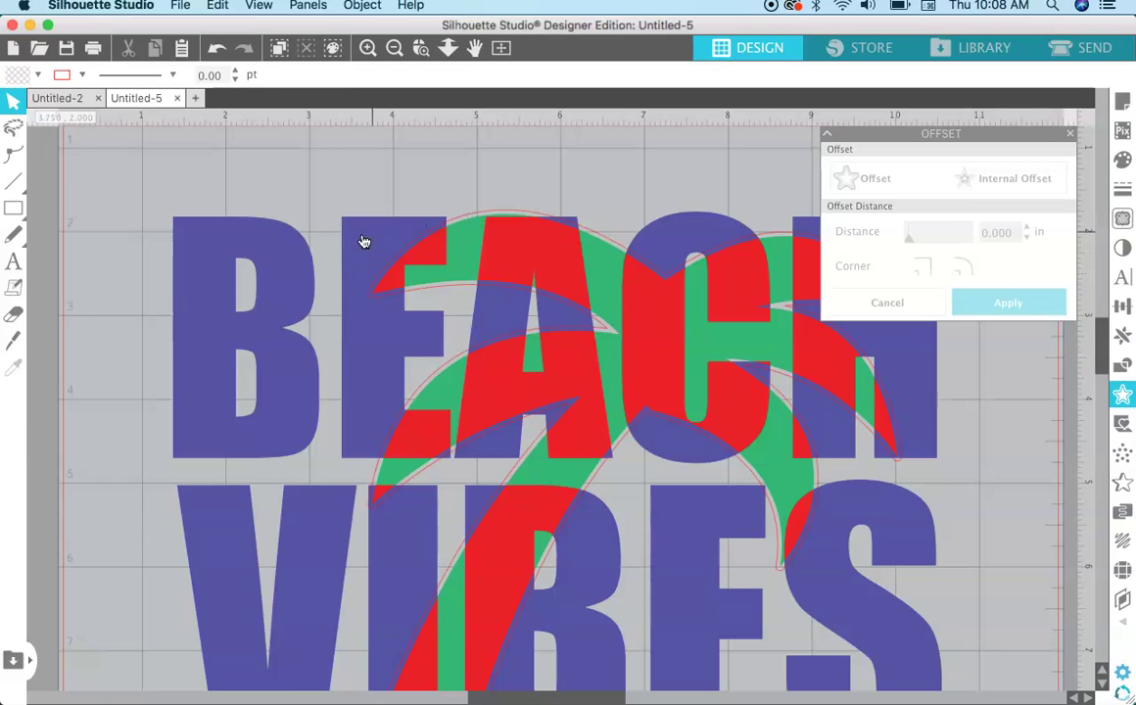
pyautogui.click(279, 266)
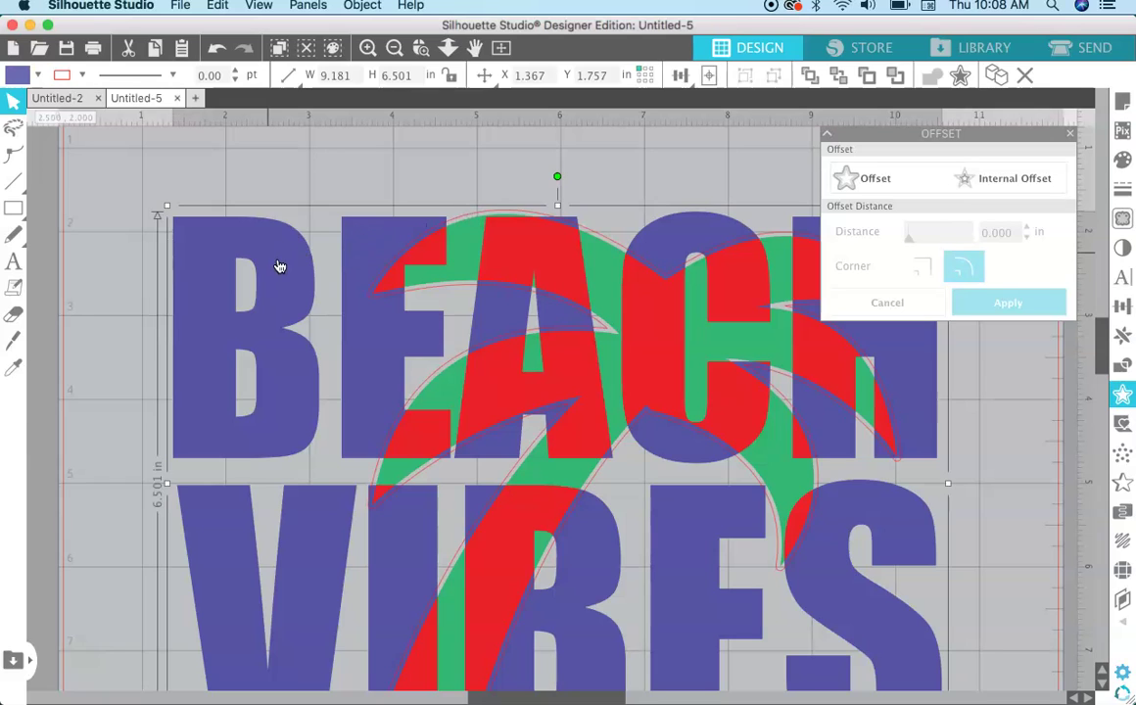
pyautogui.click(468, 221)
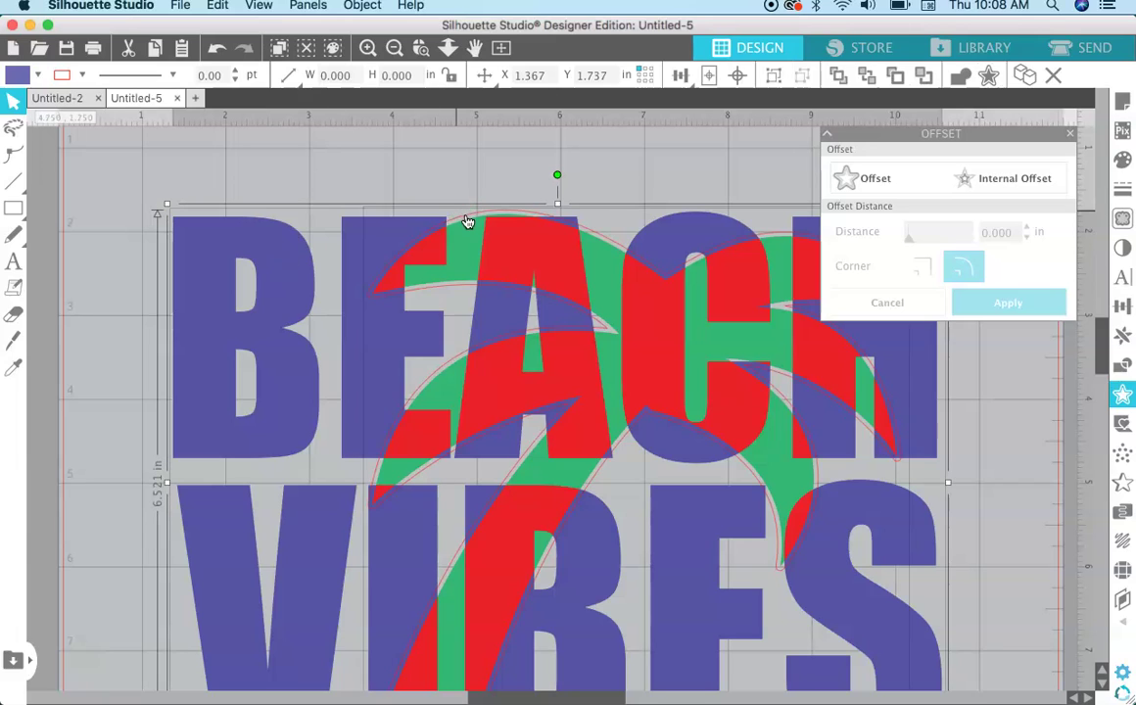
pyautogui.click(1123, 365)
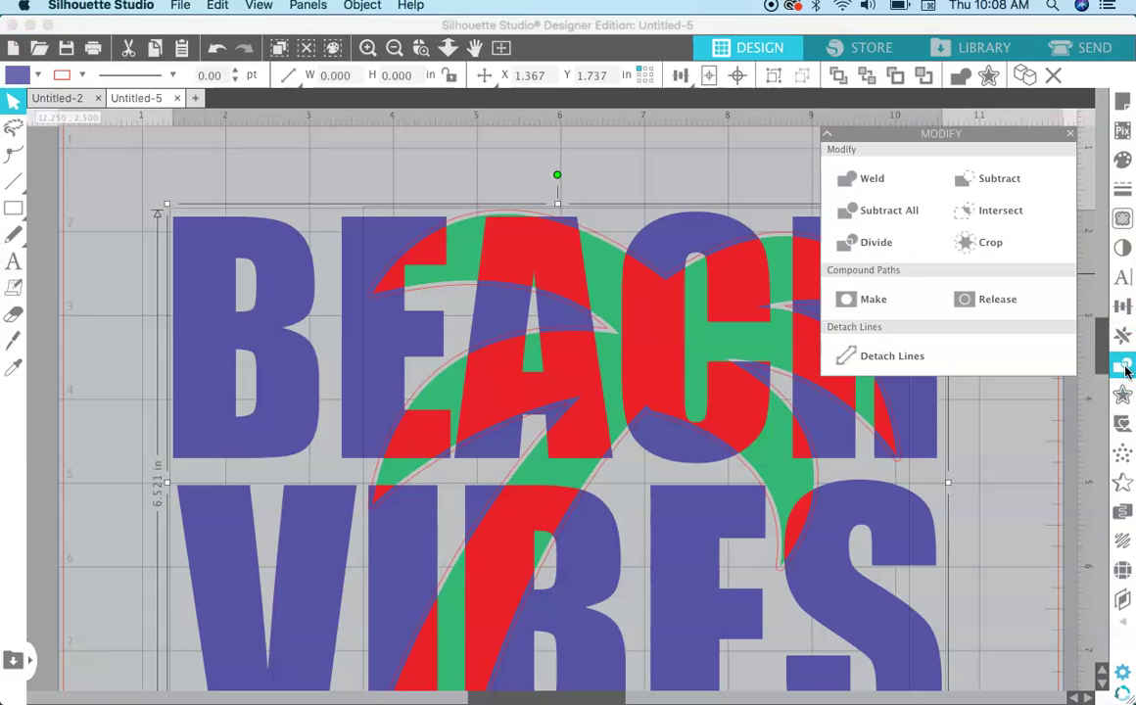
pyautogui.click(972, 185)
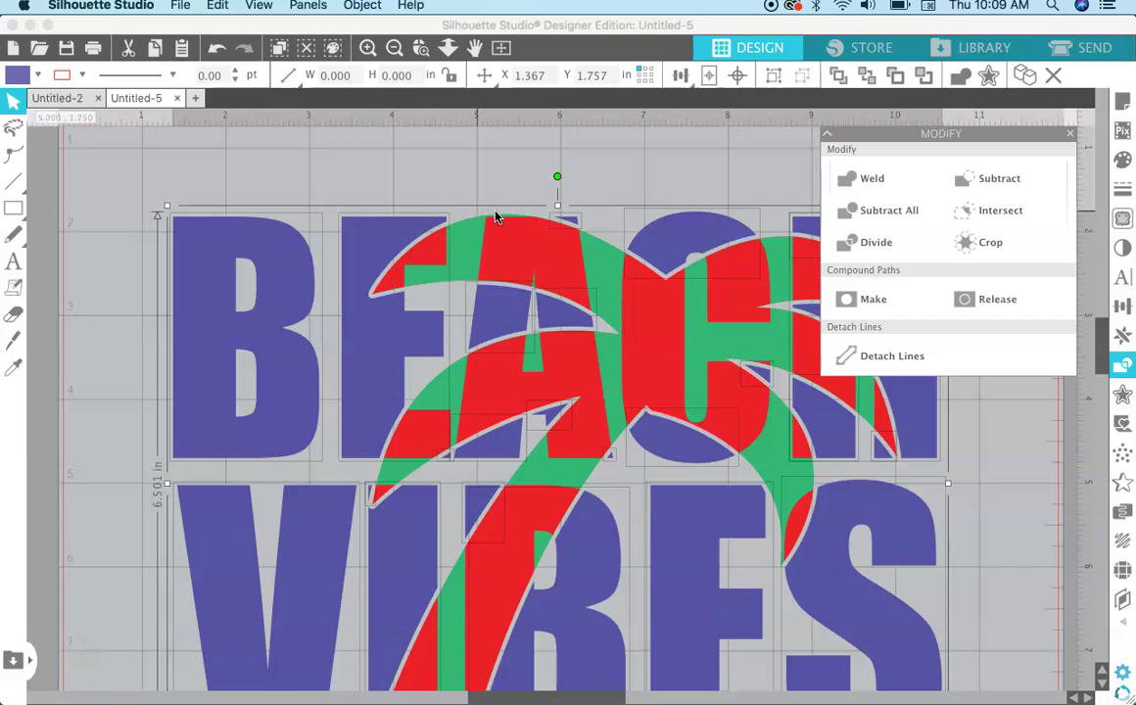
pyautogui.click(867, 301)
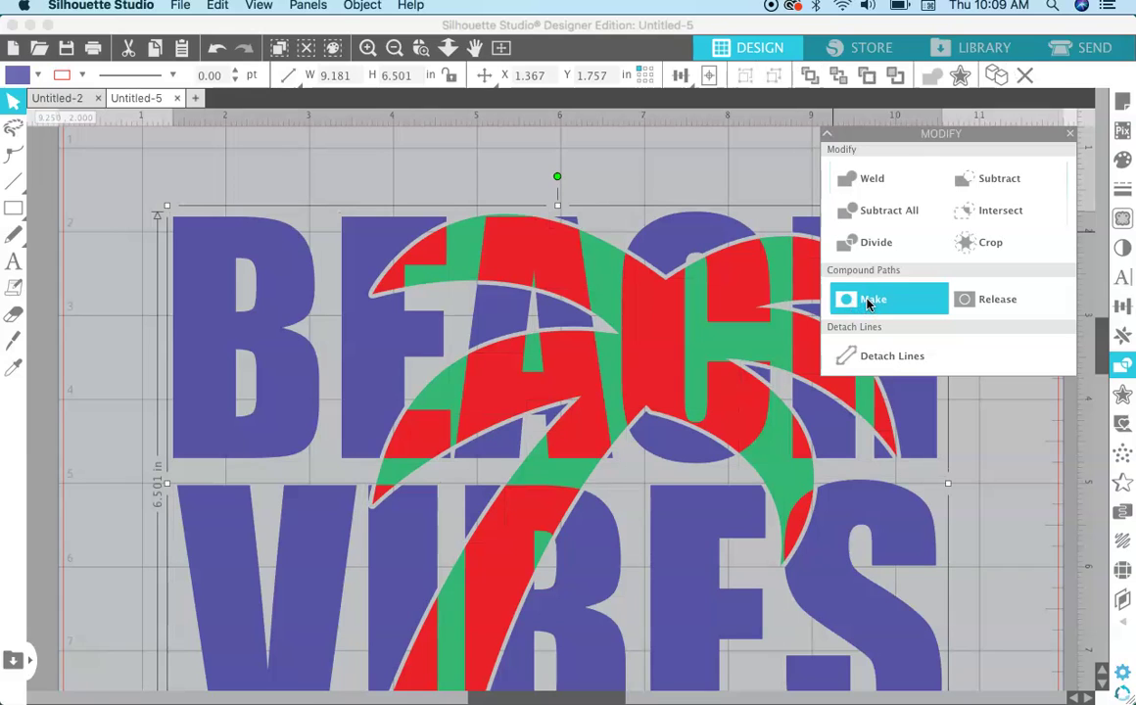
pyautogui.click(105, 427)
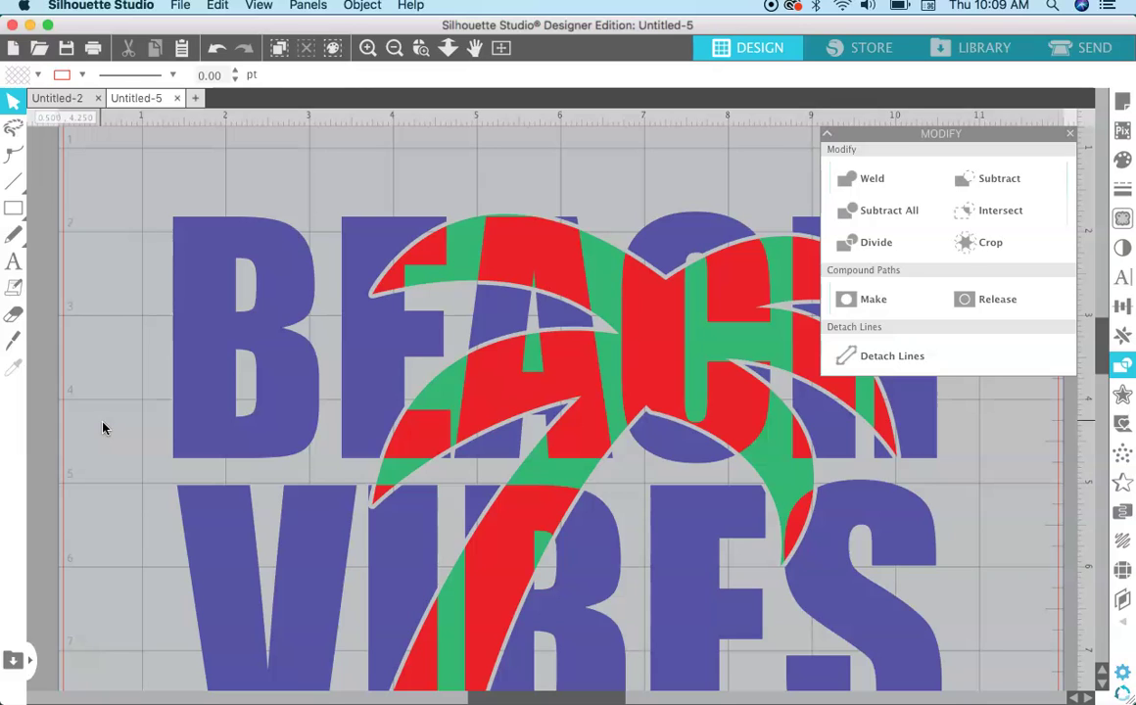
# - Delete the full green palm tree, keeping the red overlap pieces and the purple lettering
pyautogui.click(462, 269)
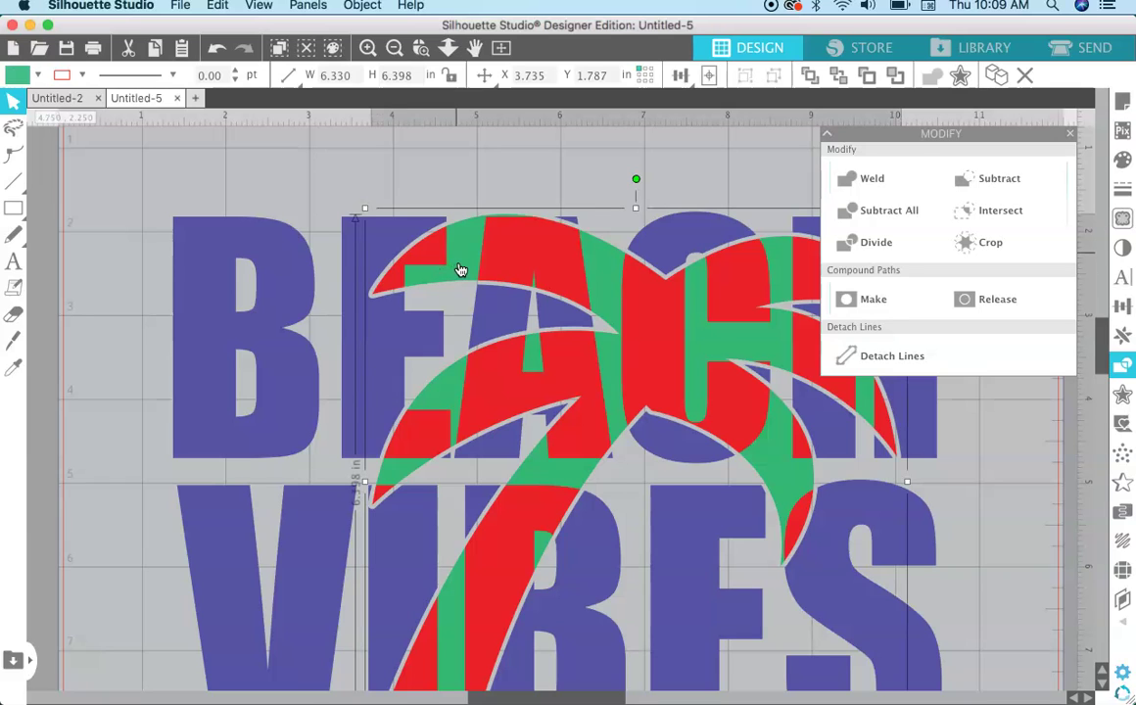
pyautogui.press('Delete')
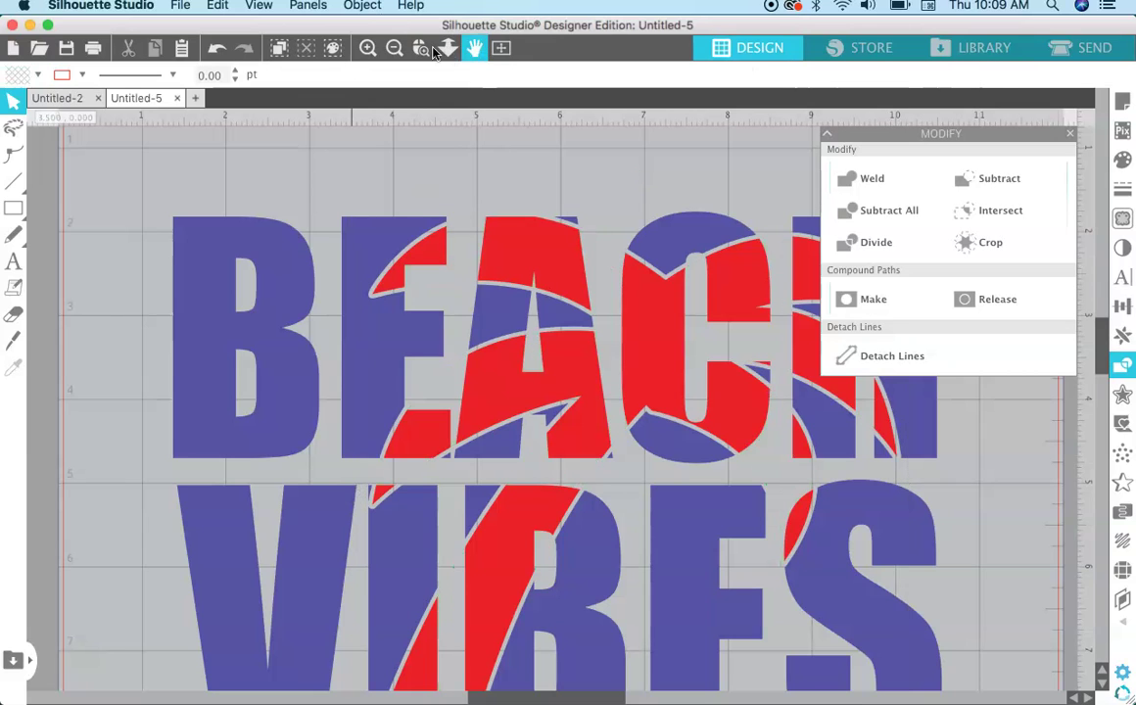
pyautogui.click(395, 49)
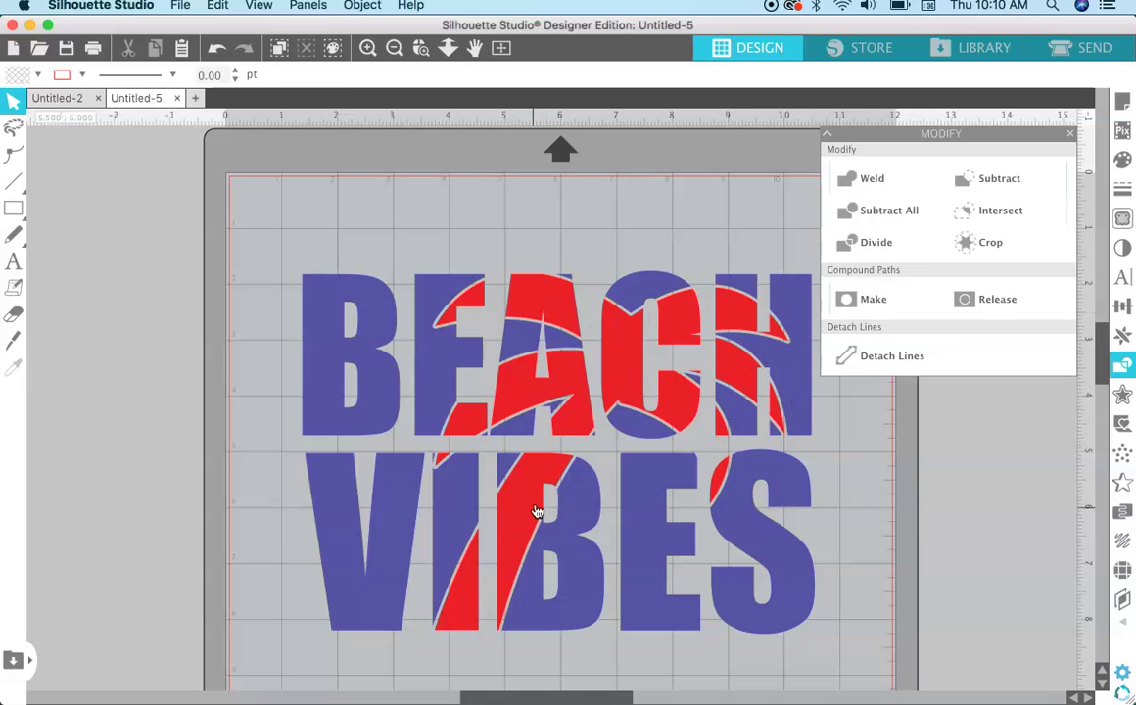
# - Recolor the red palm overlap pieces with the recently used green fill
pyautogui.click(629, 362)
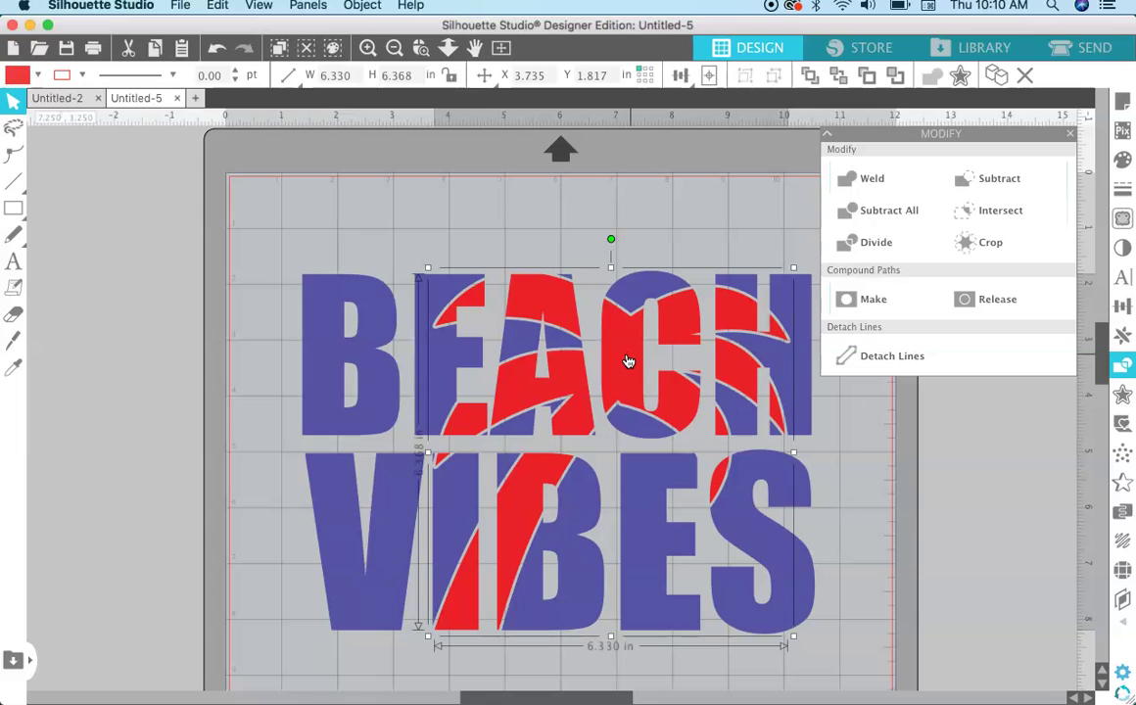
pyautogui.click(1123, 161)
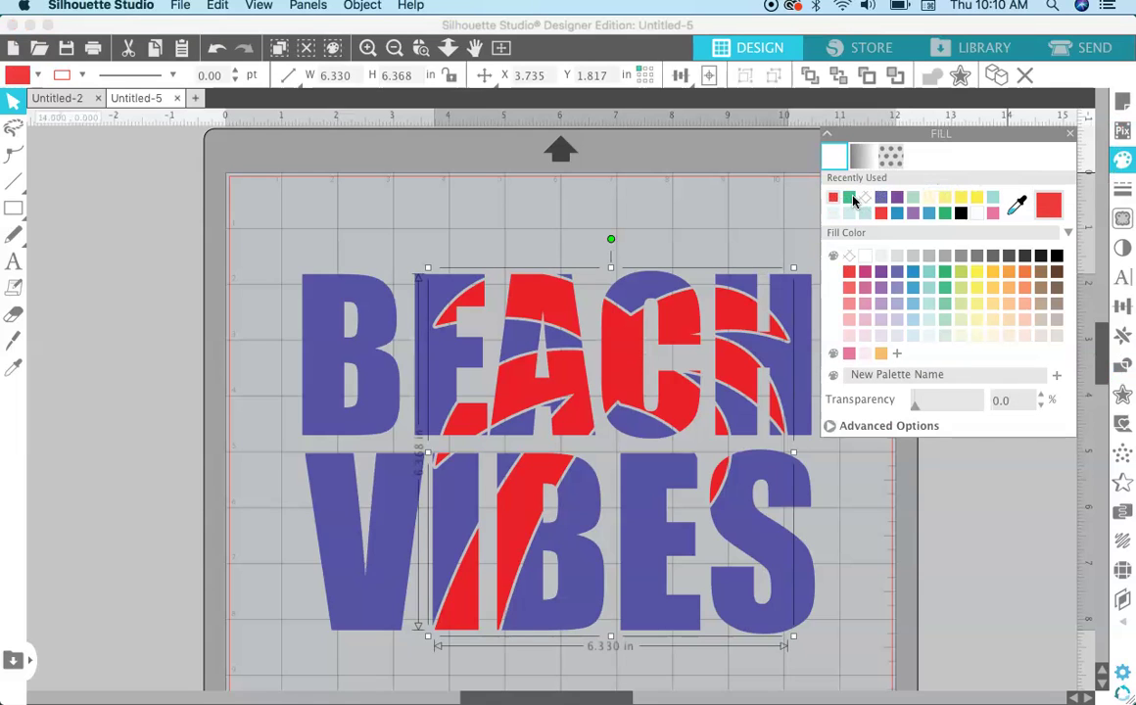
pyautogui.click(848, 200)
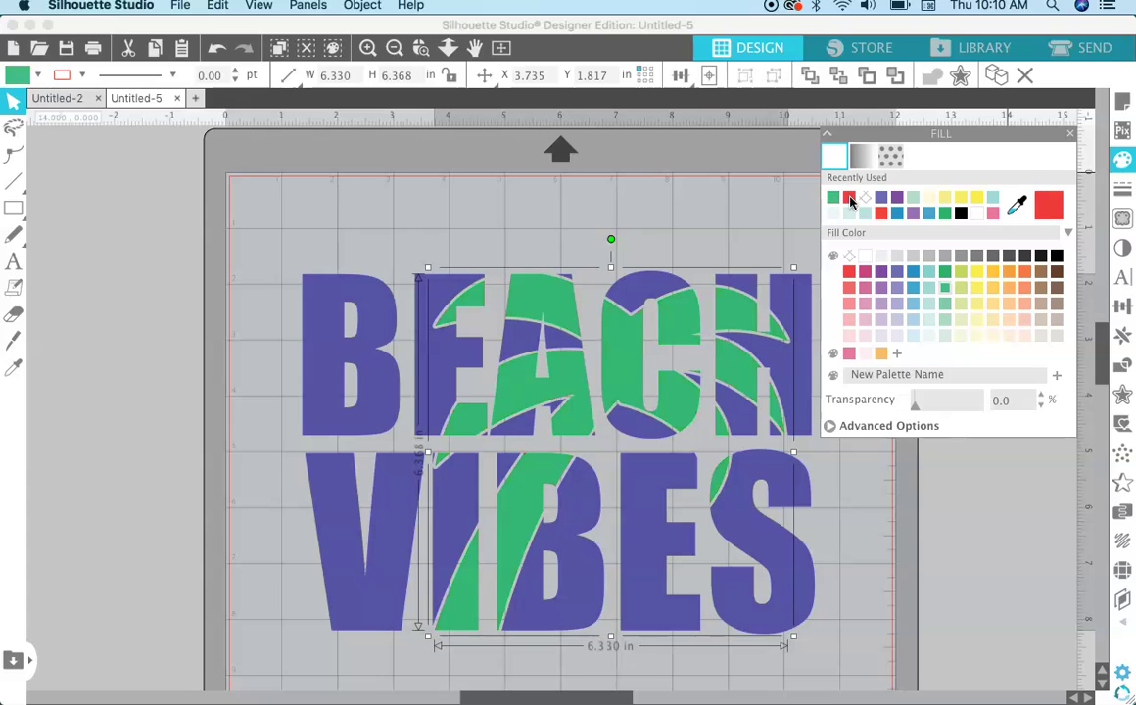
pyautogui.click(718, 202)
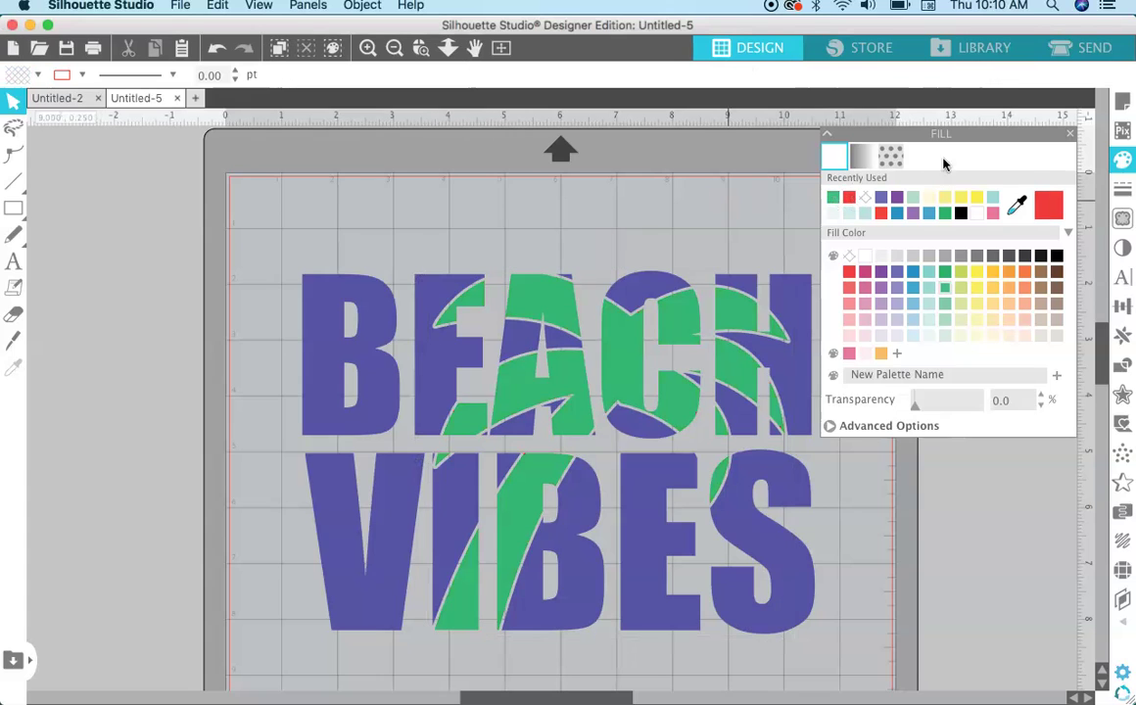
pyautogui.click(1070, 135)
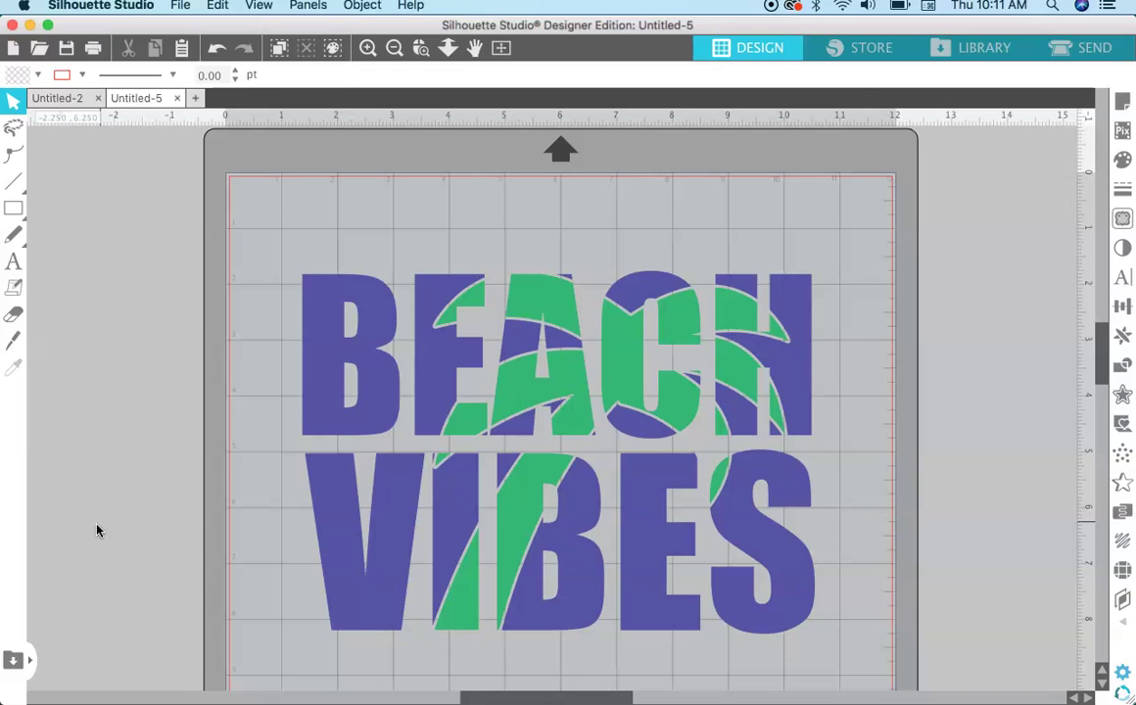
# - Nudge the purple lettering up 0.75 in and back to its original position to check that it moves separately
pyautogui.click(325, 398)
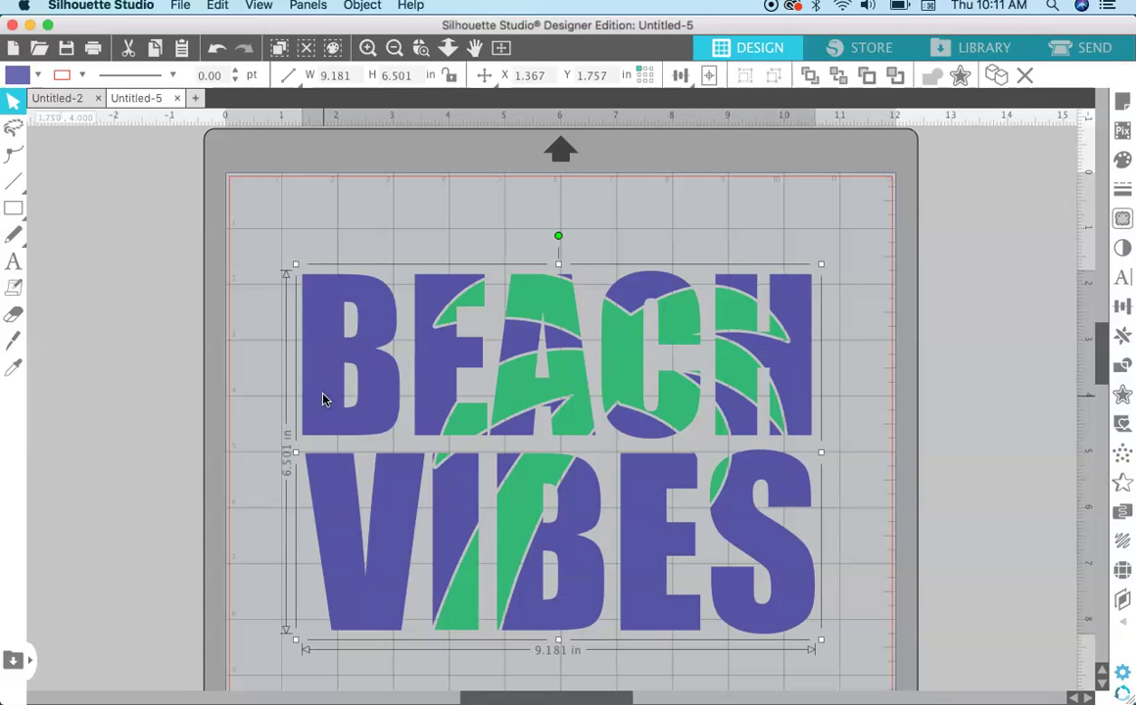
pyautogui.press('Up')
pyautogui.press('Up')
pyautogui.press('Up')
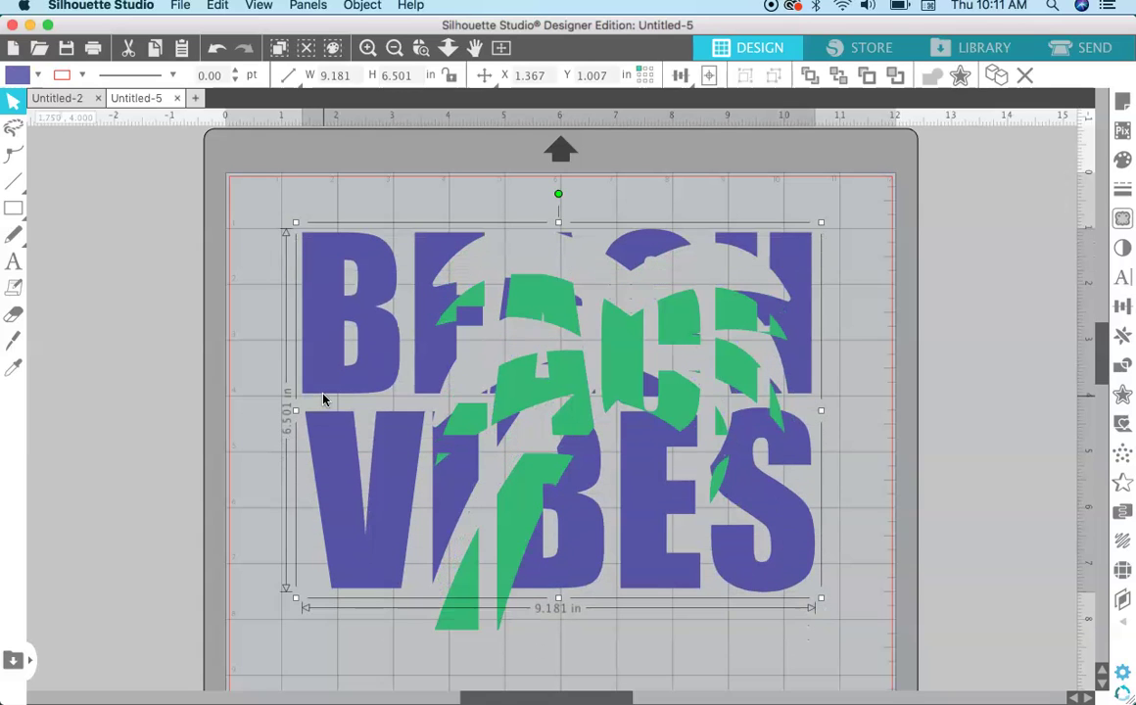
pyautogui.press('Down')
pyautogui.press('Down')
pyautogui.press('Down')
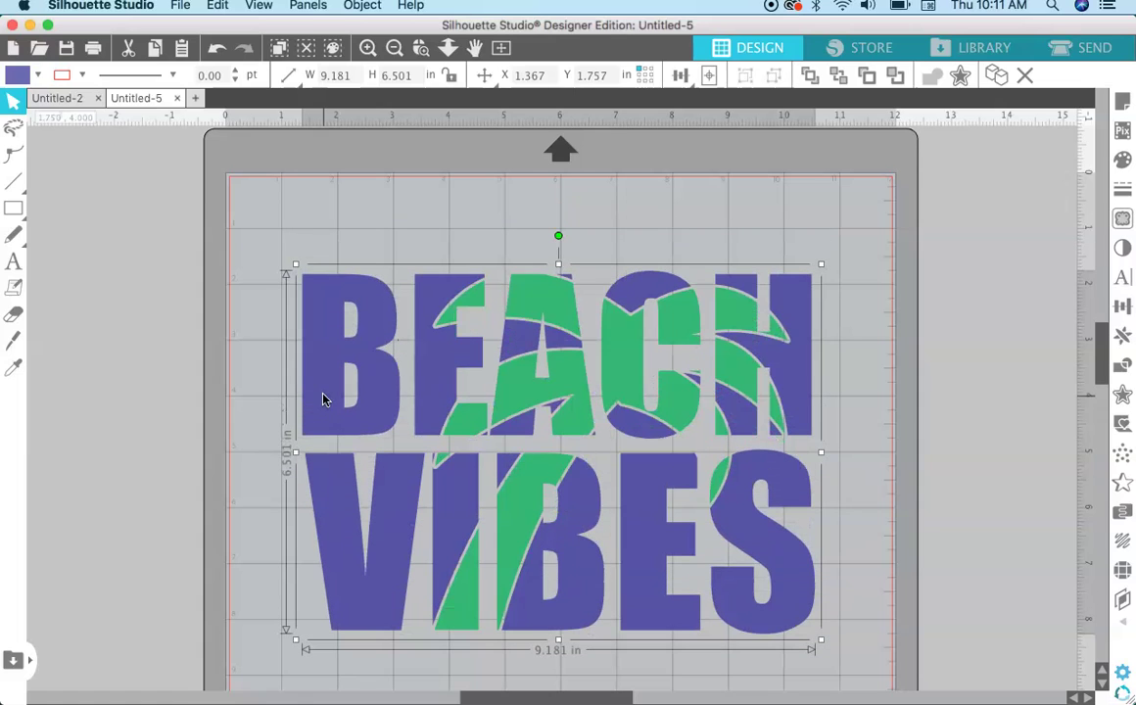
# - Nudge the green palm pieces up 0.75 in and back to their original position to check that they move separately
pyautogui.click(563, 304)
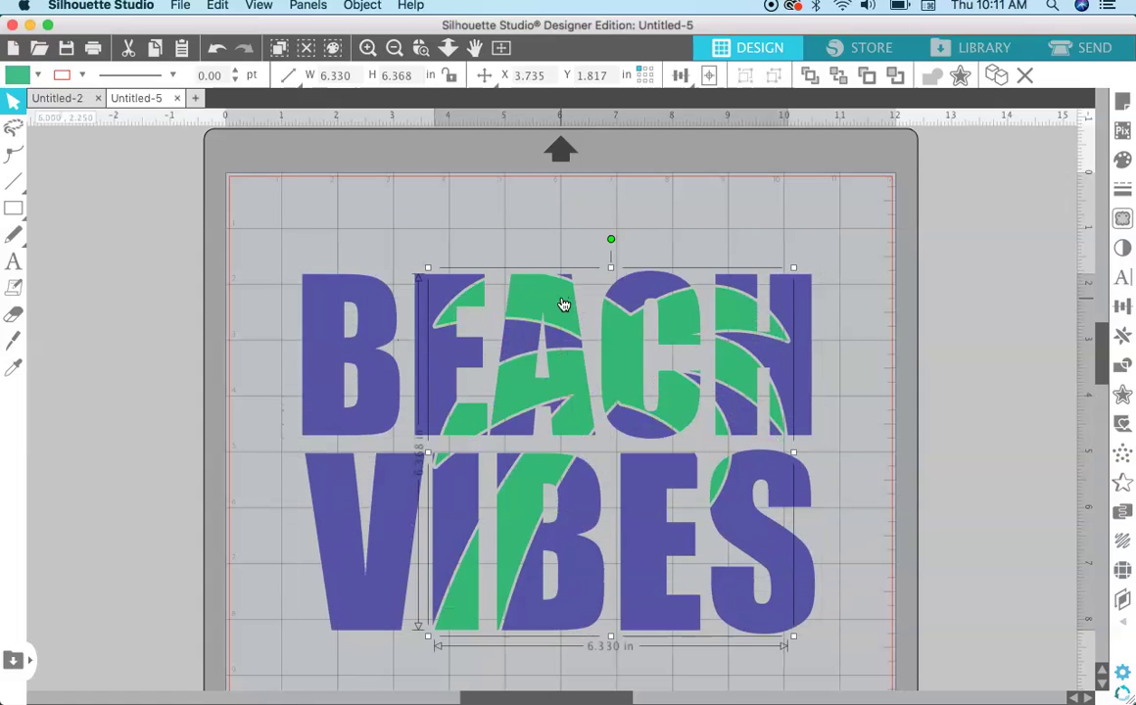
pyautogui.press('Up')
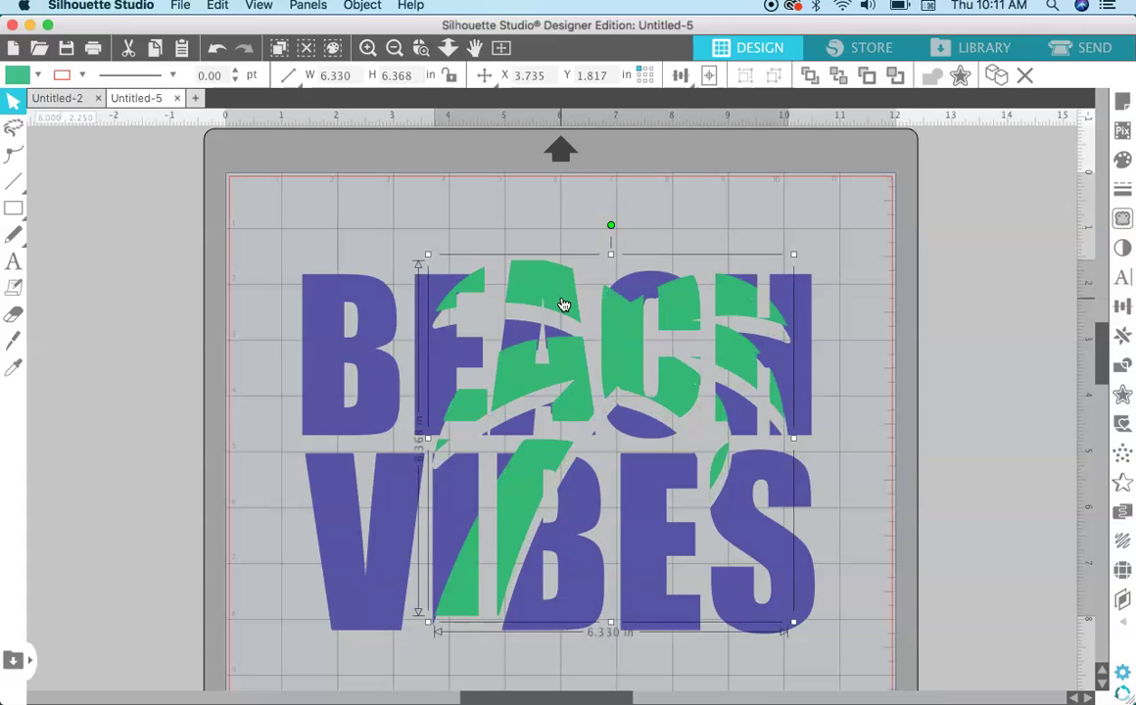
pyautogui.press('Up')
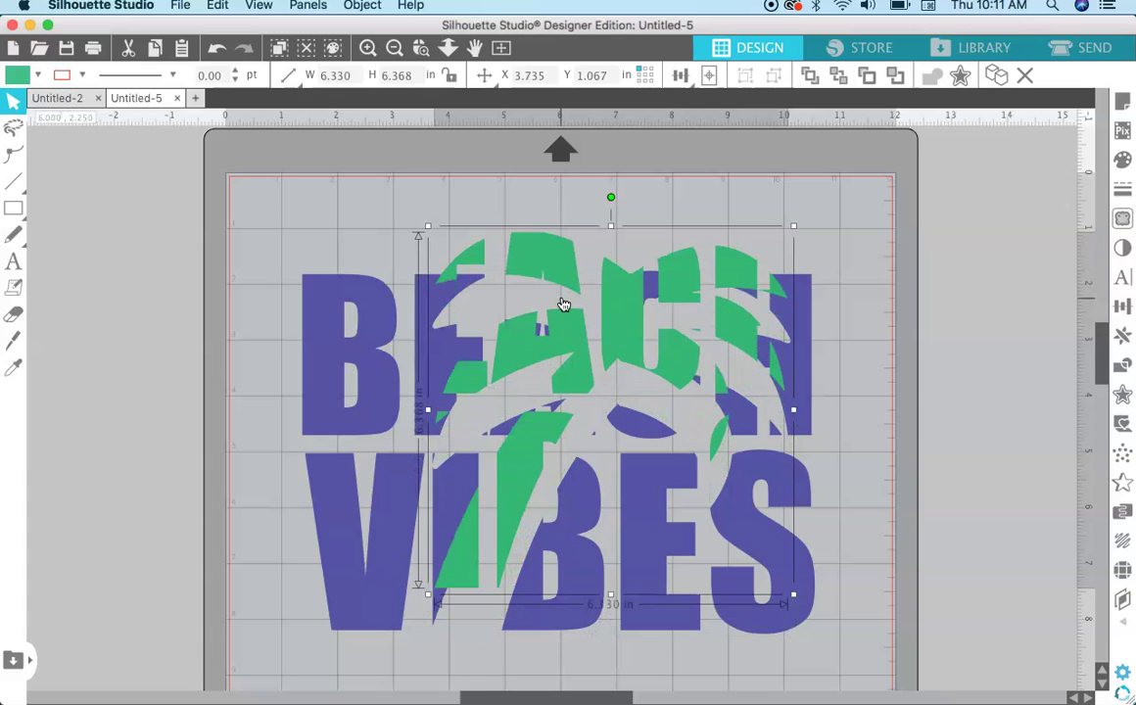
pyautogui.press('Down')
pyautogui.press('Down')
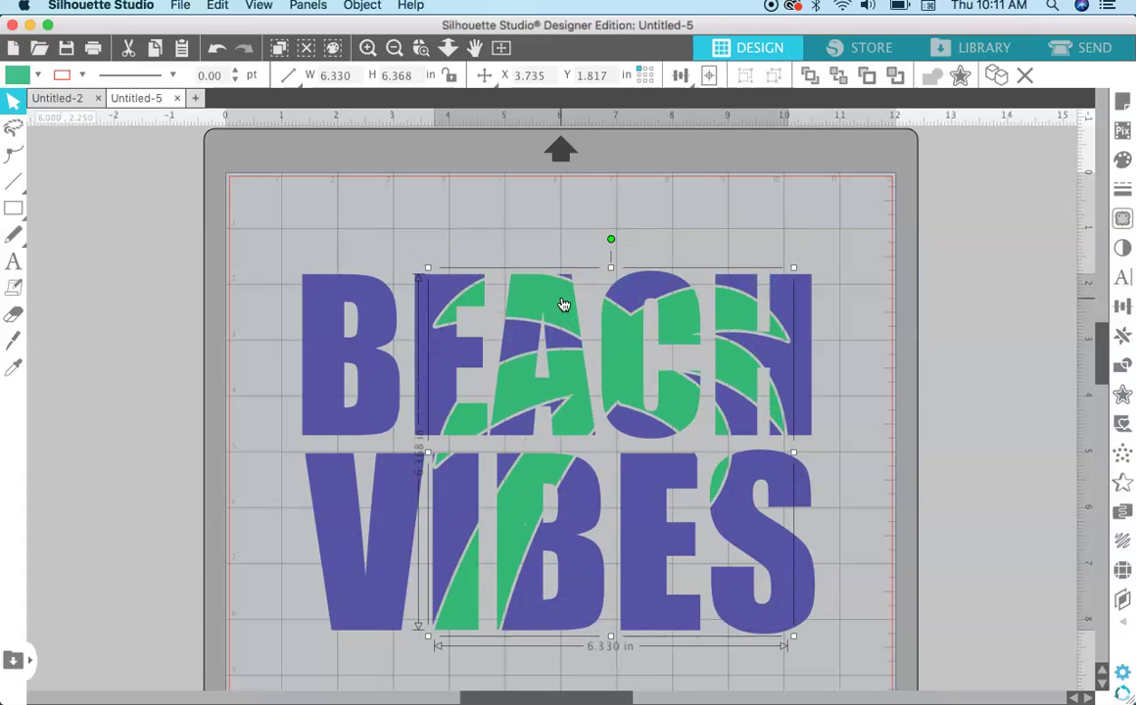
pyautogui.click(805, 214)
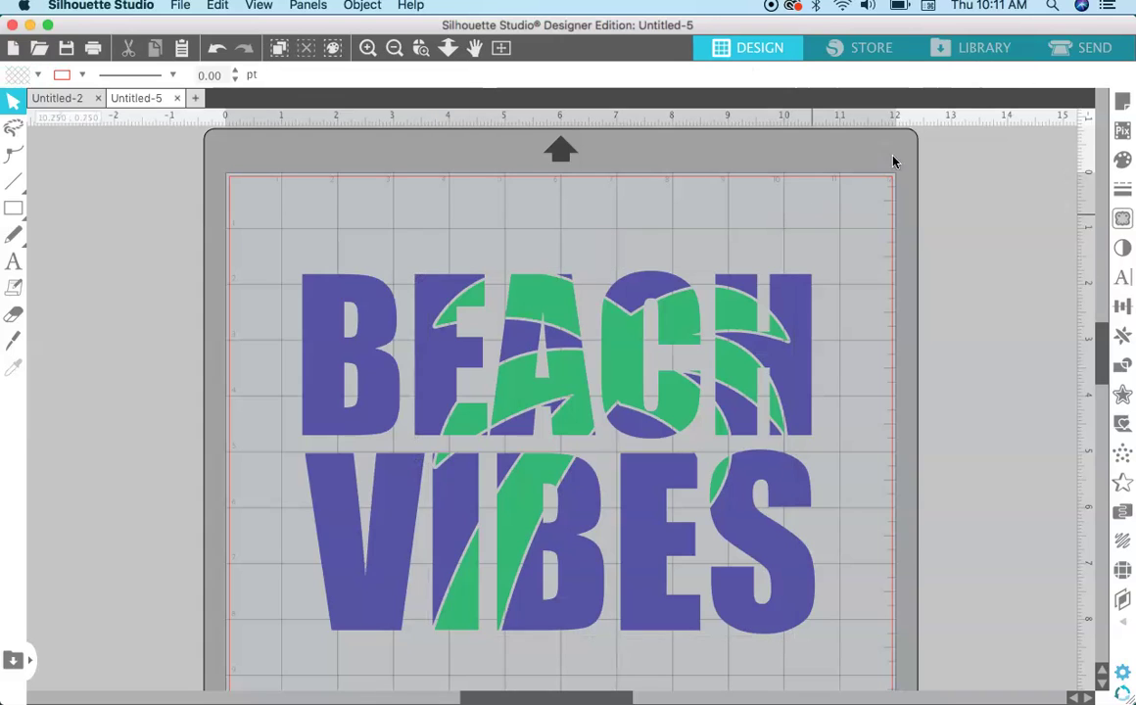
# - Set up the cut job by fill color and exclude the green fill from cutting, keeping purple enabled
pyautogui.click(1085, 49)
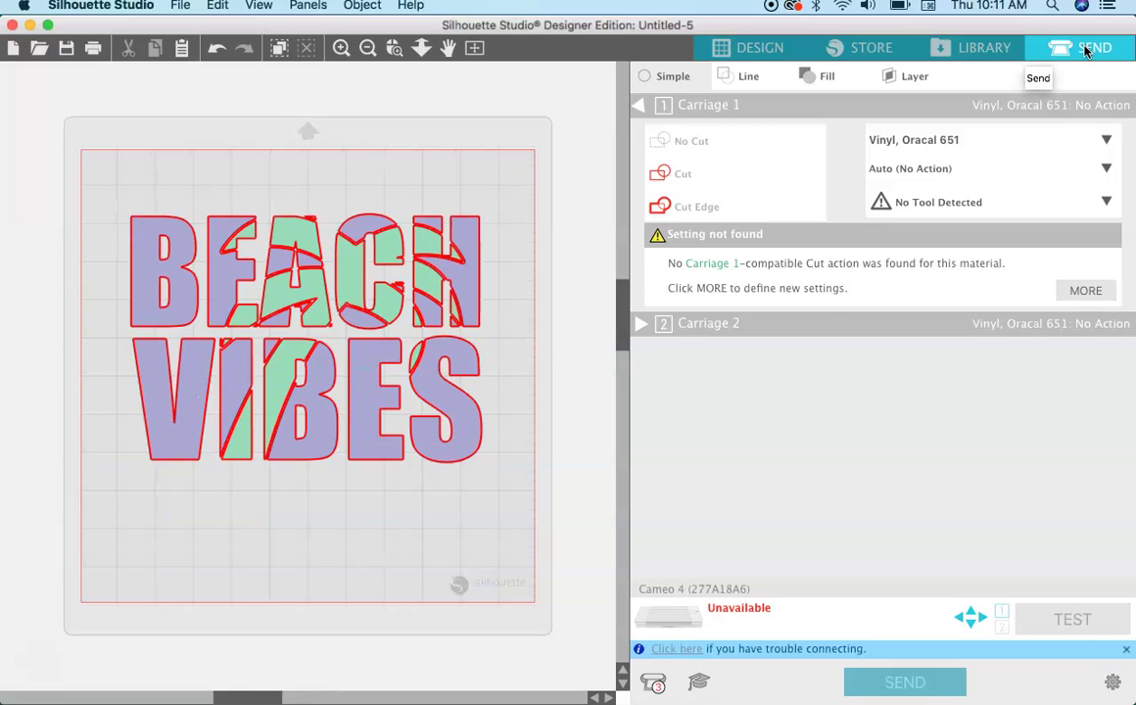
pyautogui.click(811, 78)
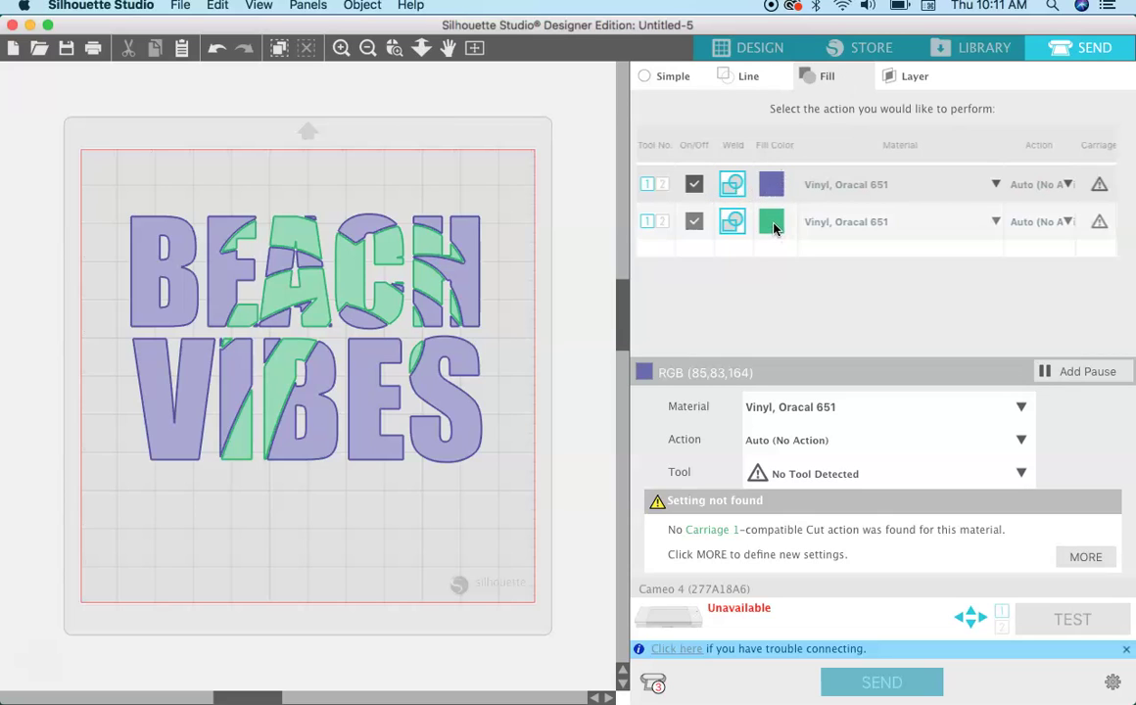
pyautogui.click(695, 223)
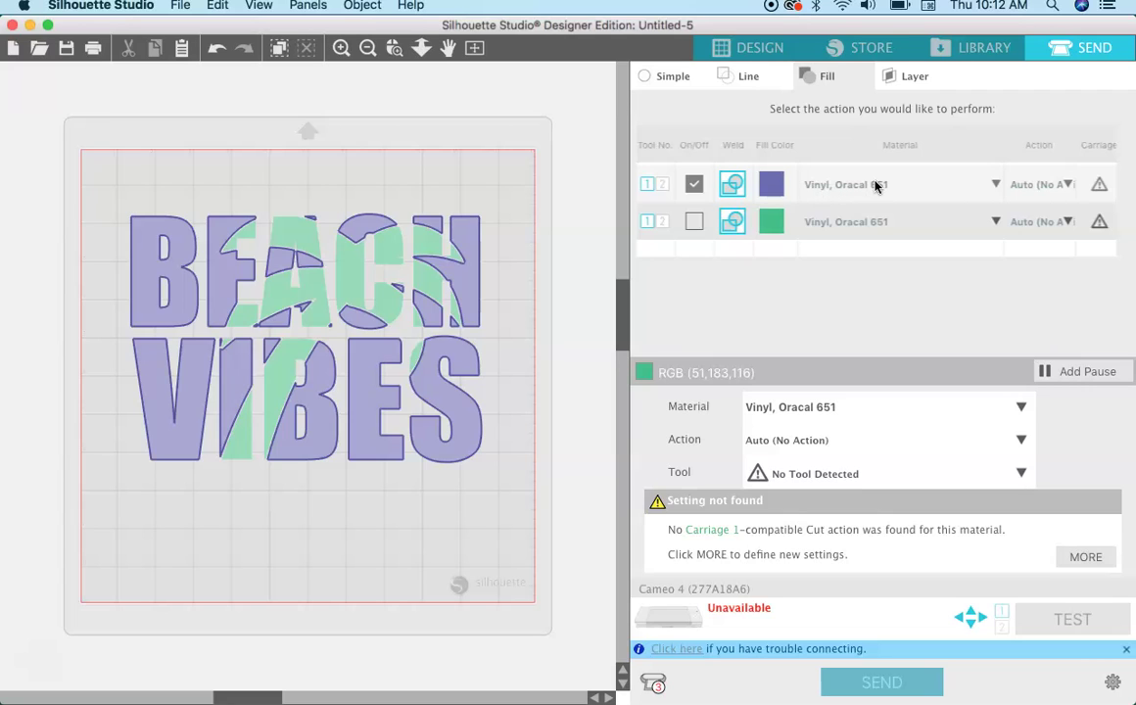
# - Assign the Cut action with the AutoBlade to the purple fill
pyautogui.click(1068, 186)
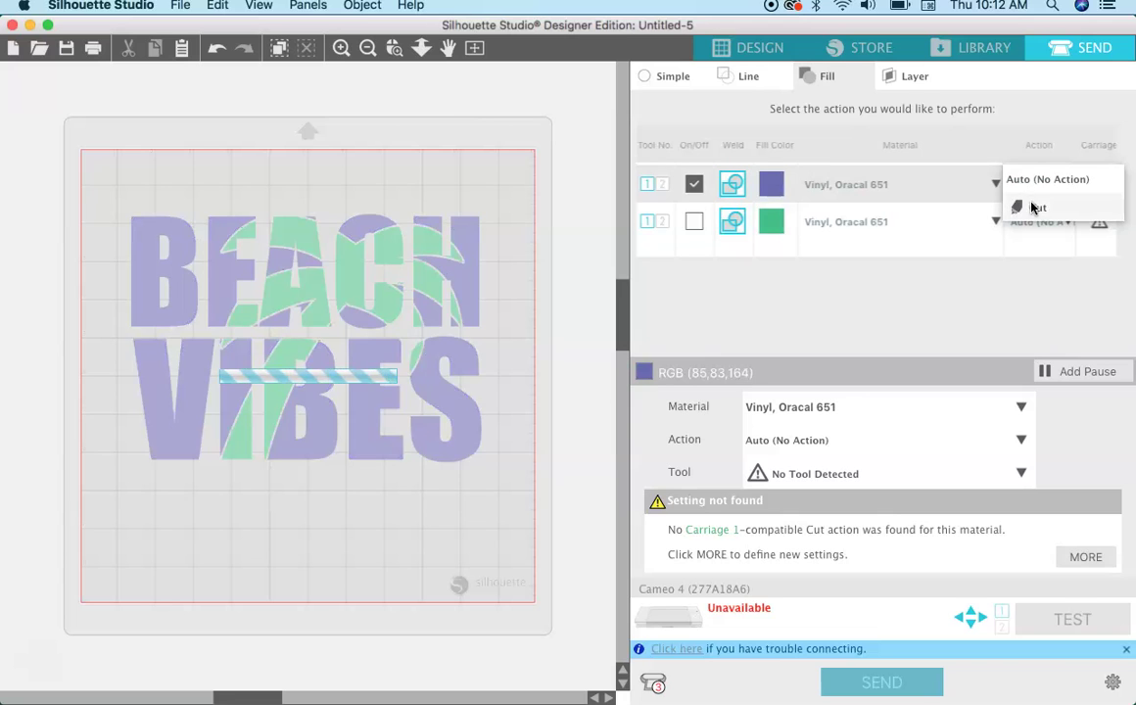
pyautogui.click(1033, 208)
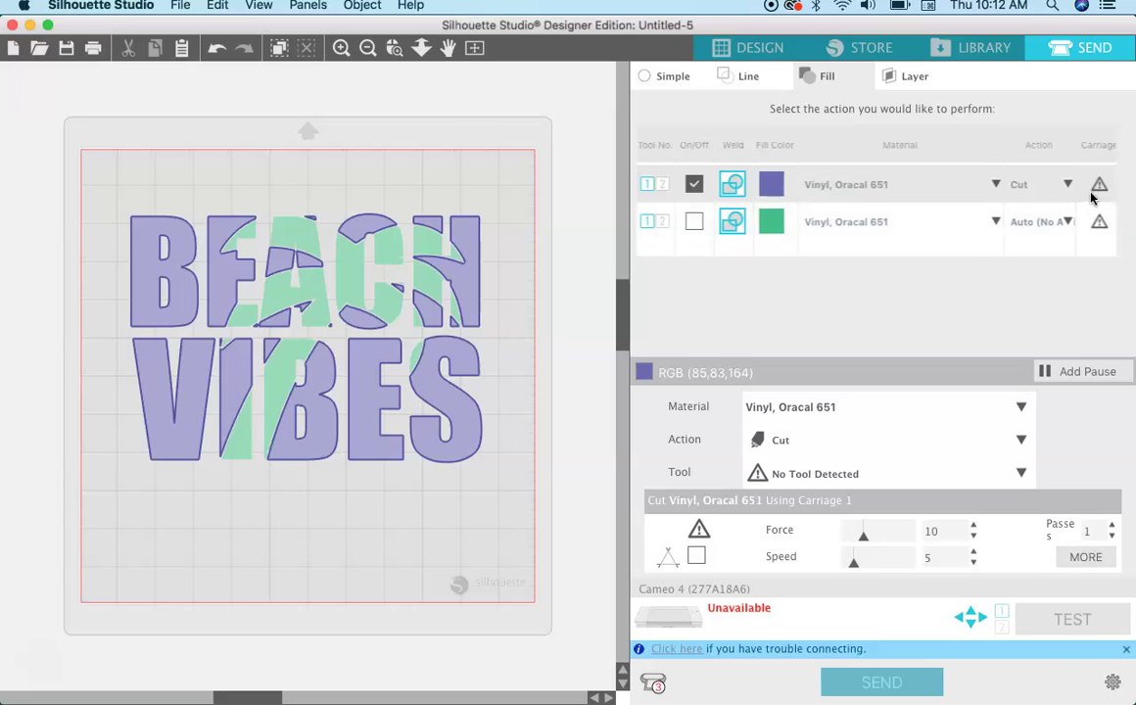
pyautogui.click(1100, 186)
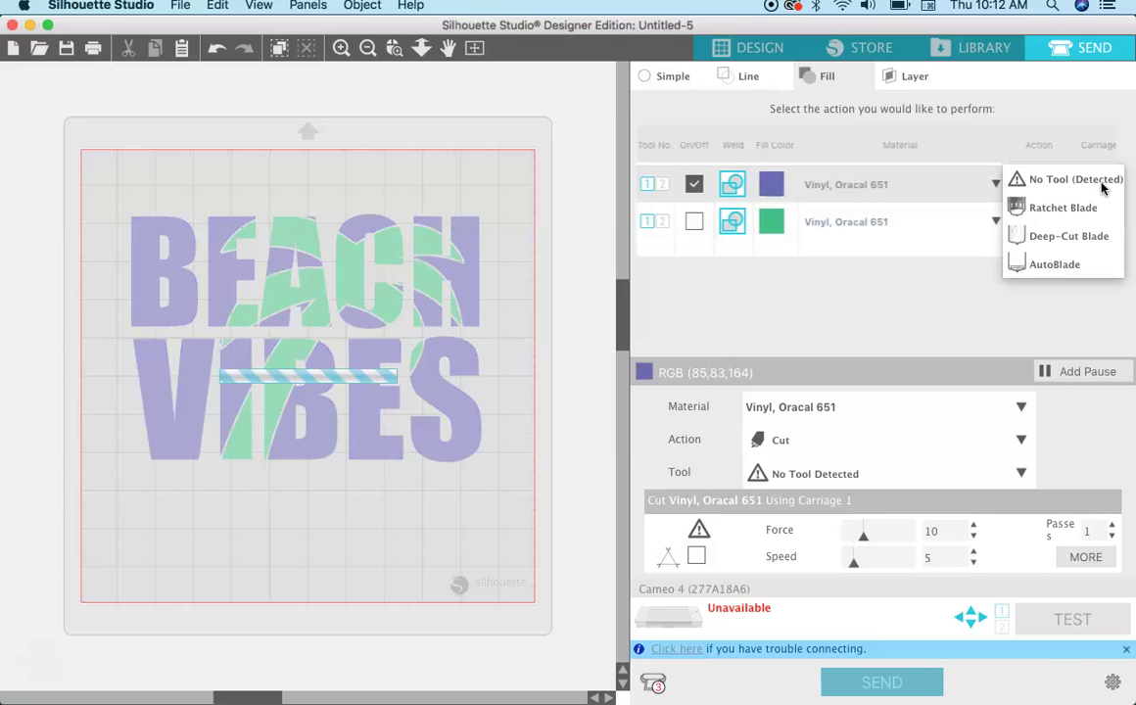
pyautogui.click(1051, 267)
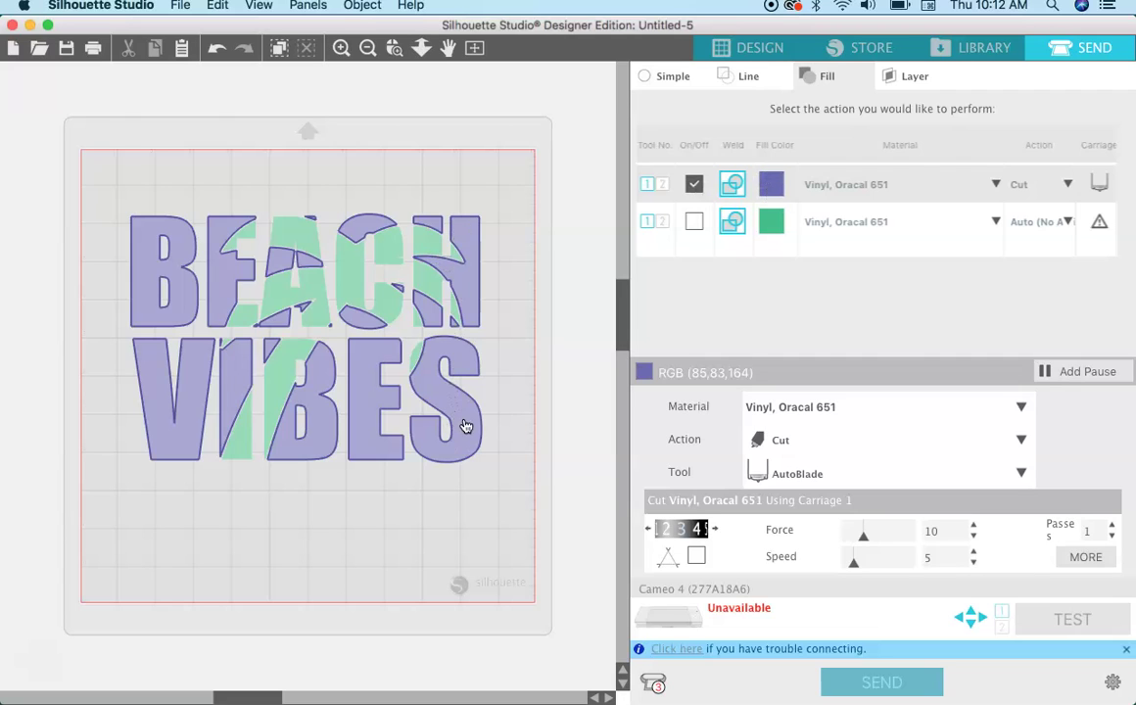
# - Switch the cut job from the purple fill to the green fill
pyautogui.click(694, 185)
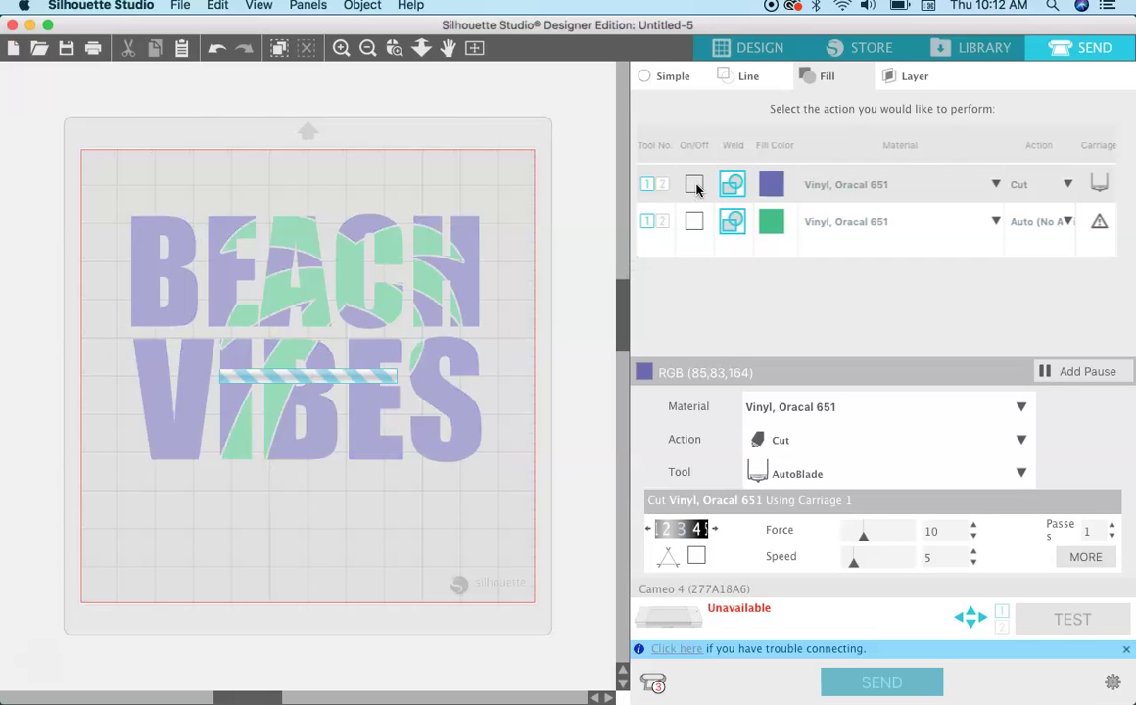
pyautogui.click(694, 223)
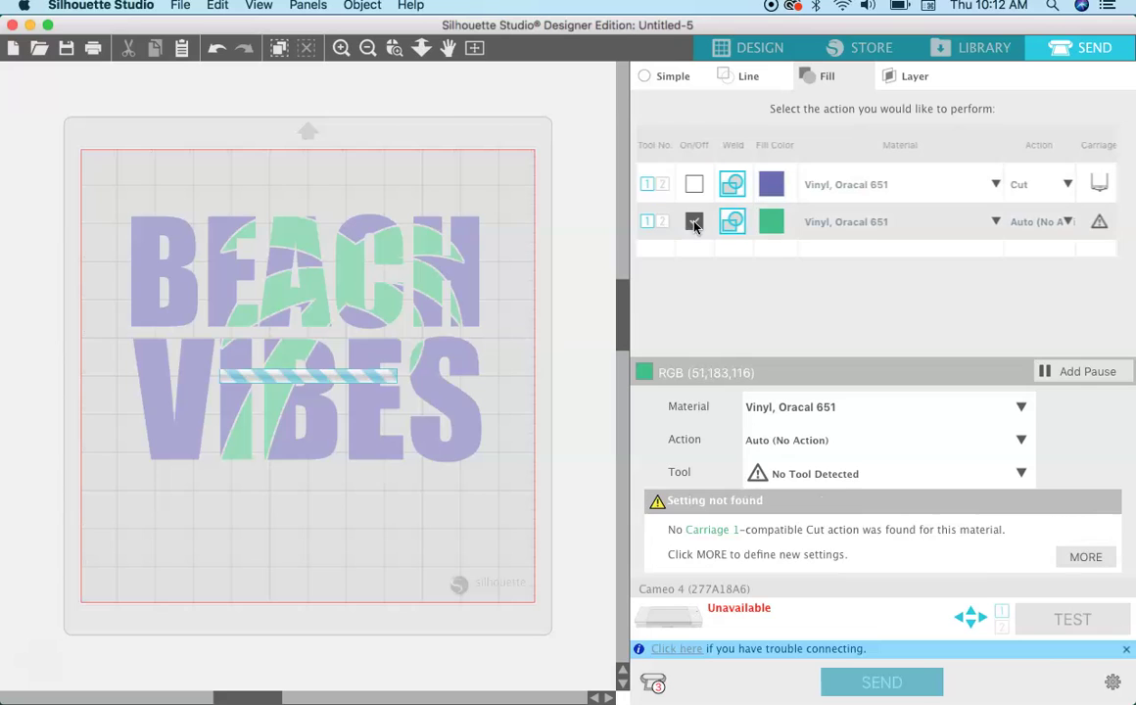